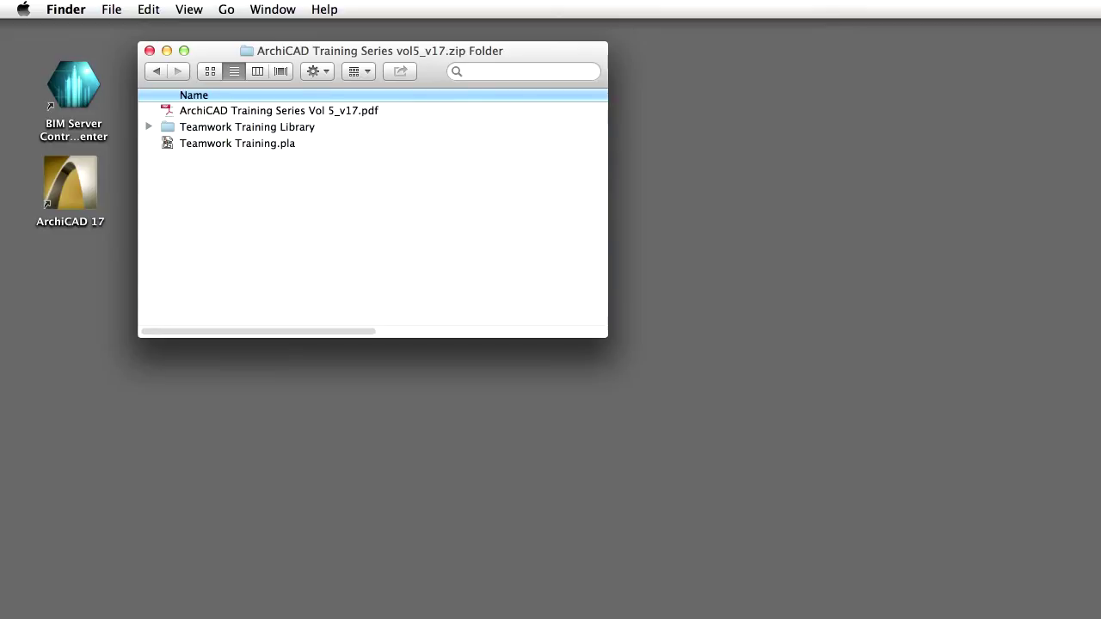
Open the archive Teamwork Training.pla in ArchiCAD, reading the library elements directly from the archive
left_click(165, 143)
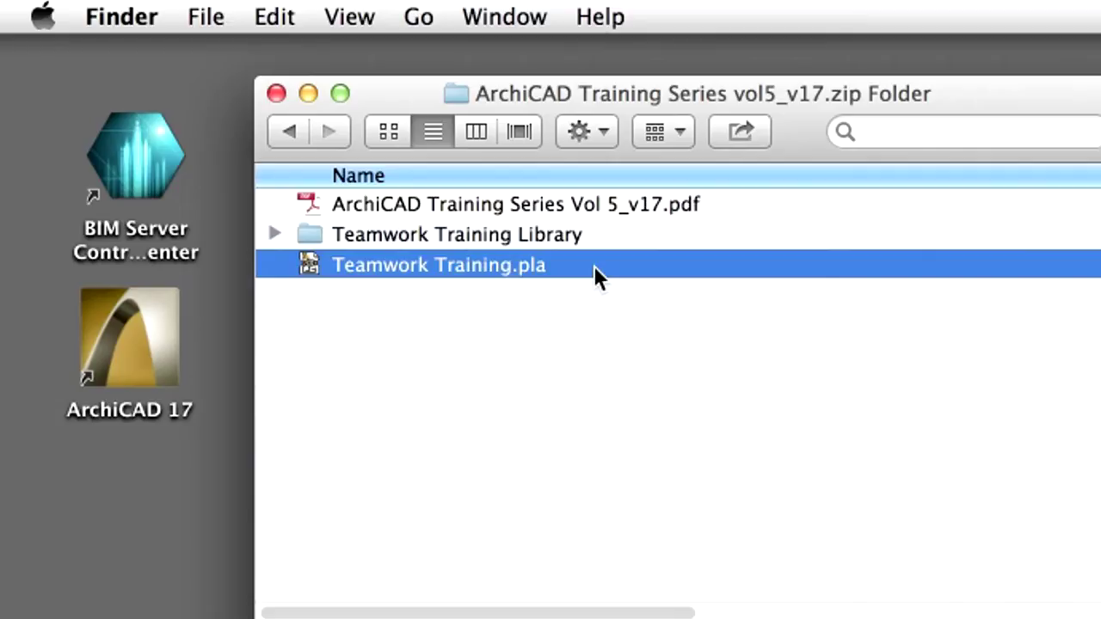
right_click(593, 266)
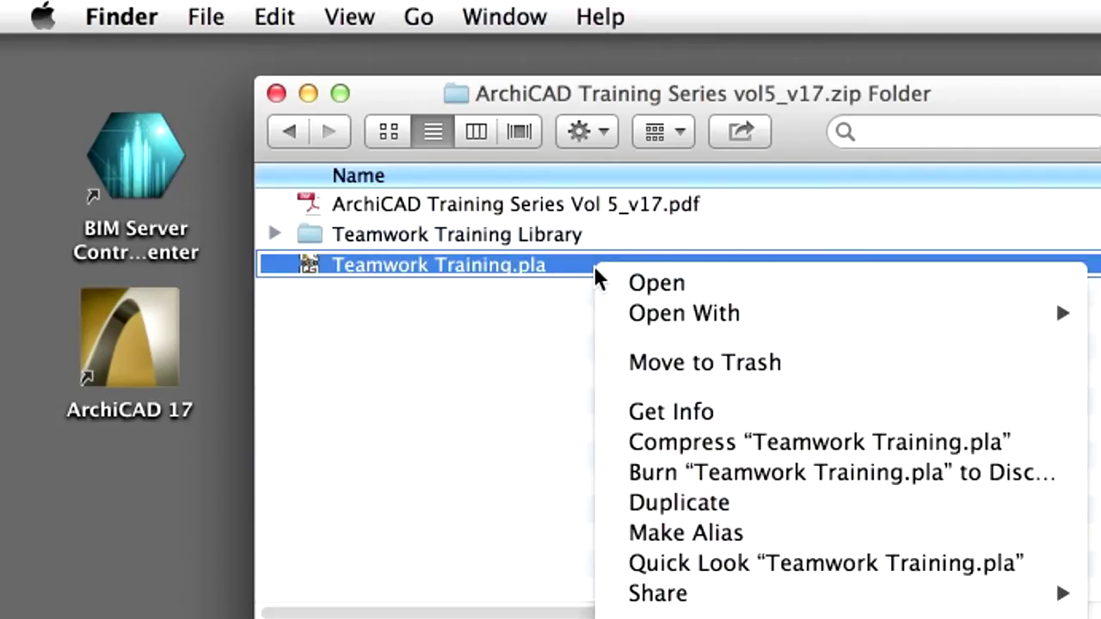
left_click(824, 287)
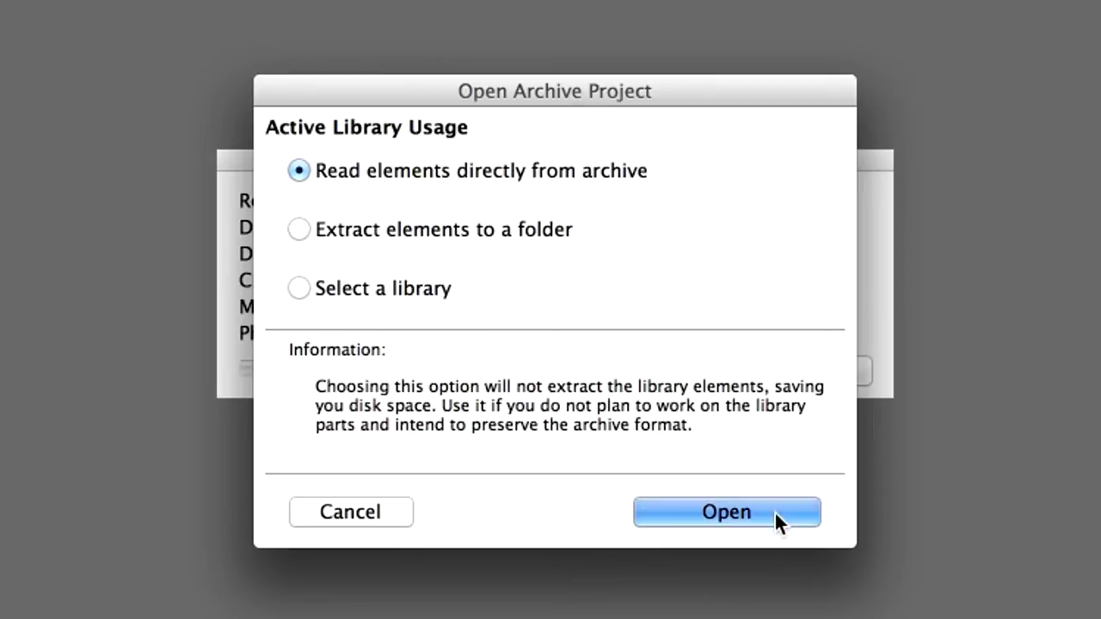
left_click(726, 512)
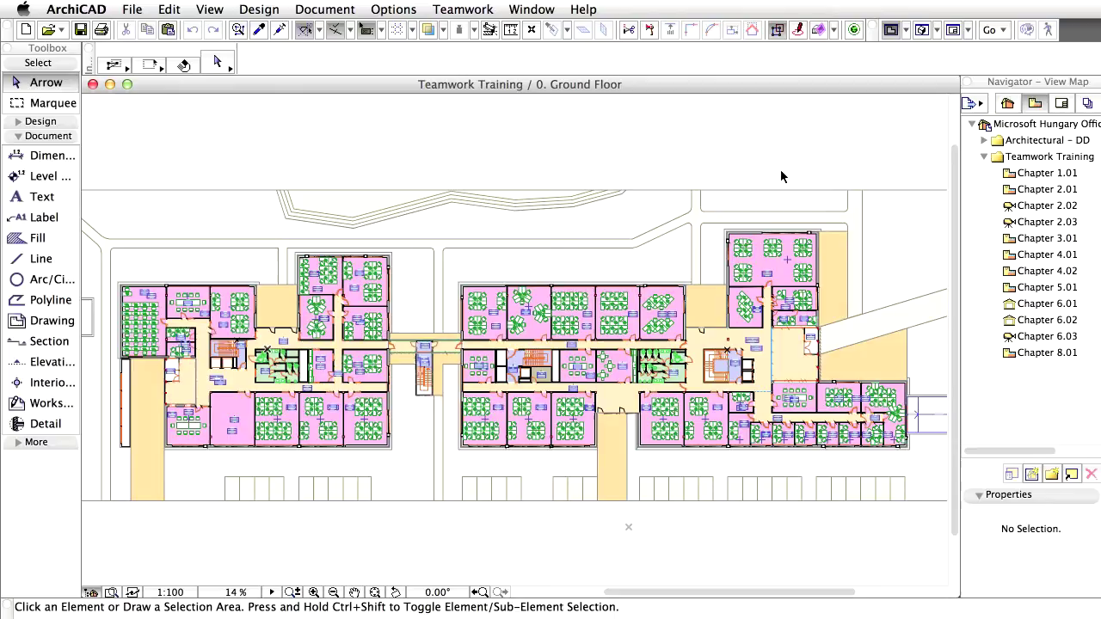
Start sharing the open project as a Teamwork project on the My-Mac.local server with the LeadArchitect user
left_click(451, 13)
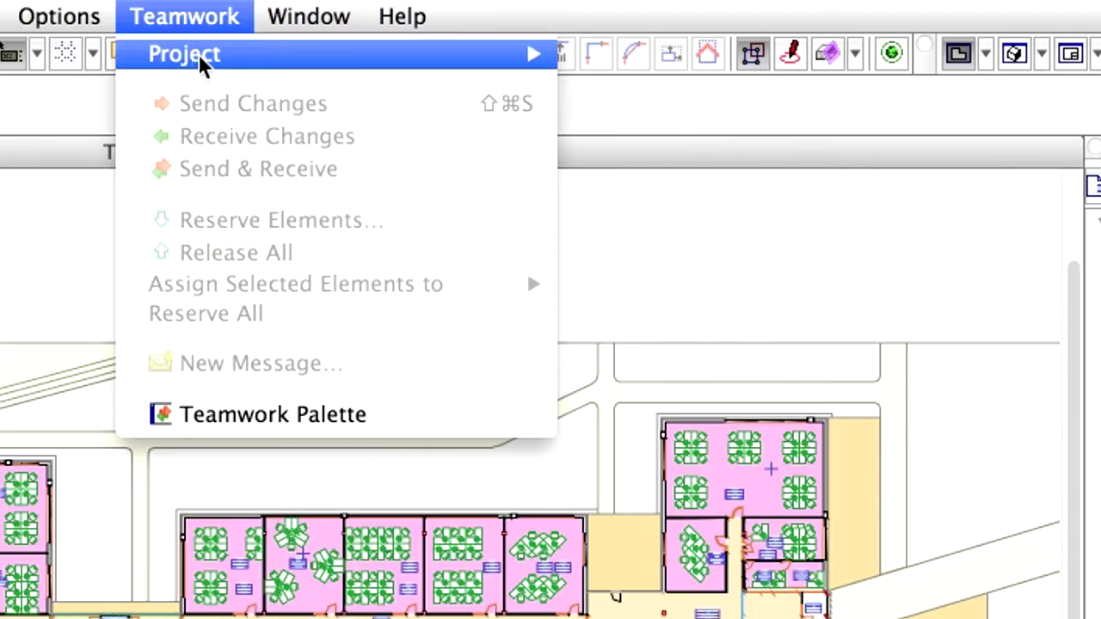
mouse_move(470, 34)
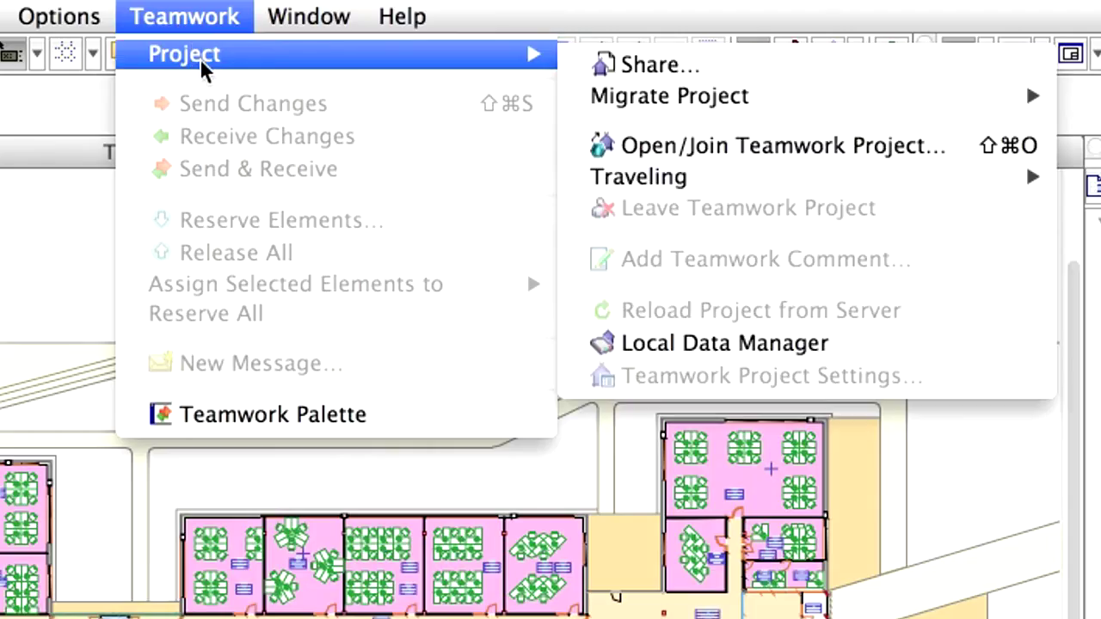
left_click(976, 73)
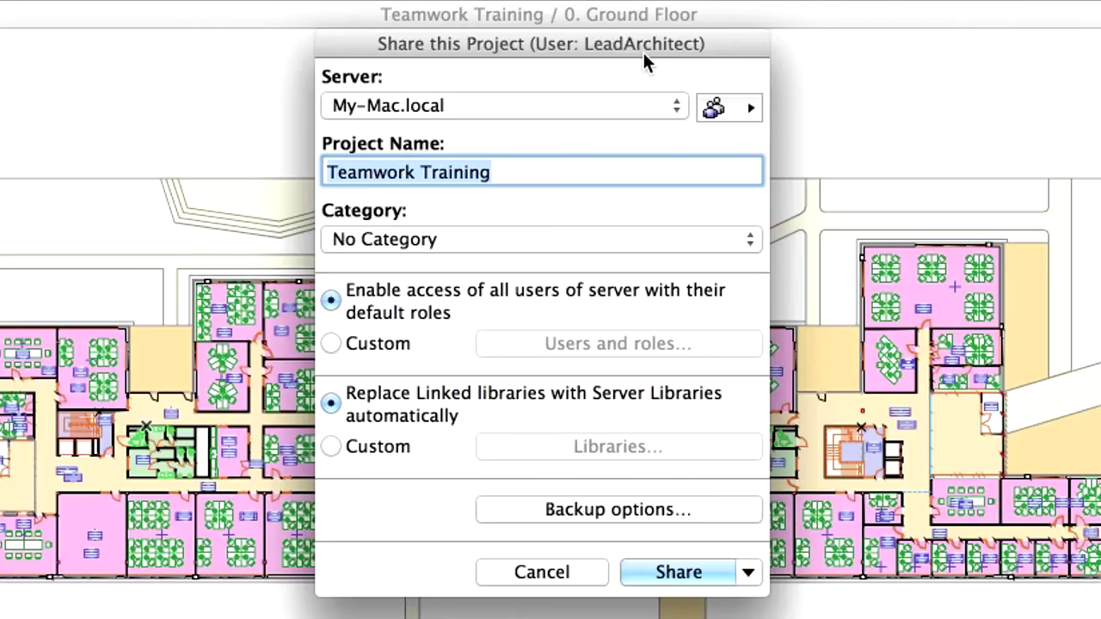
left_click(675, 107)
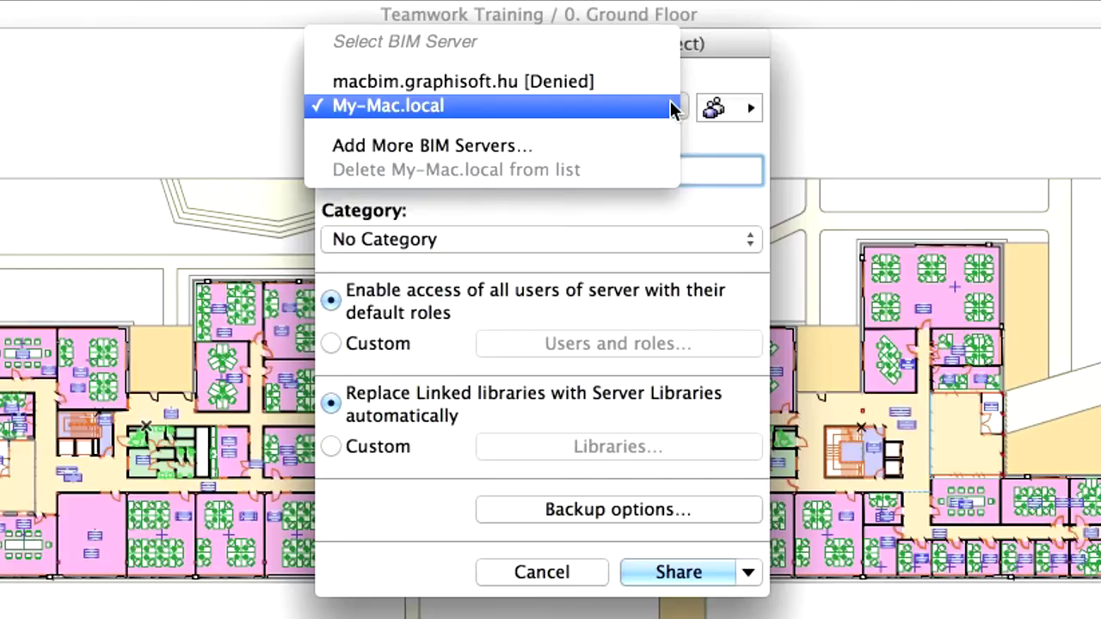
left_click(670, 103)
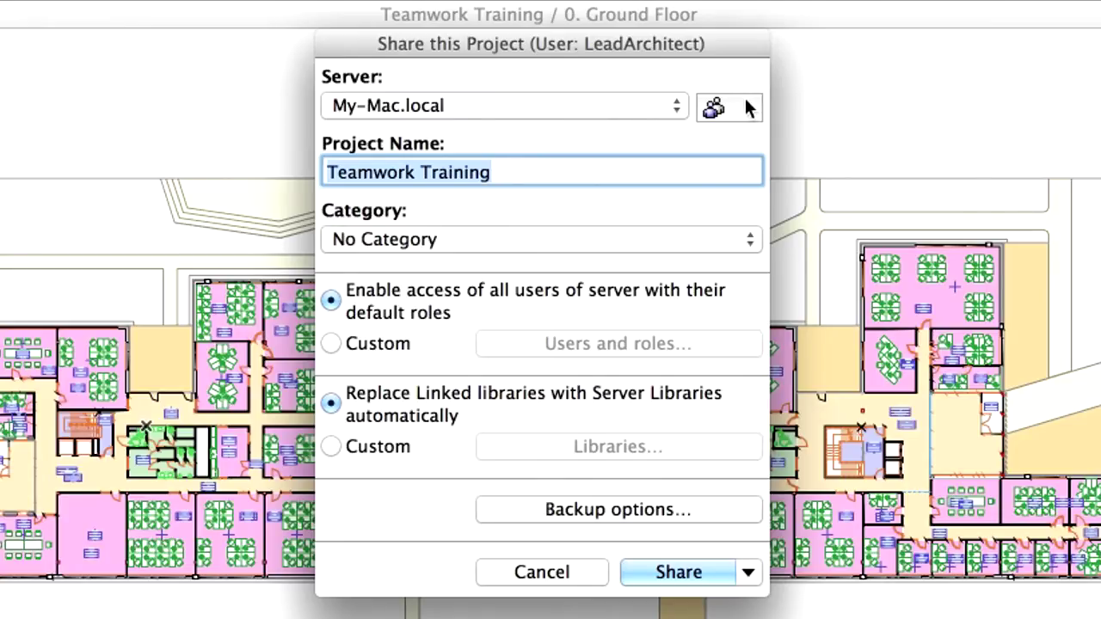
left_click(749, 107)
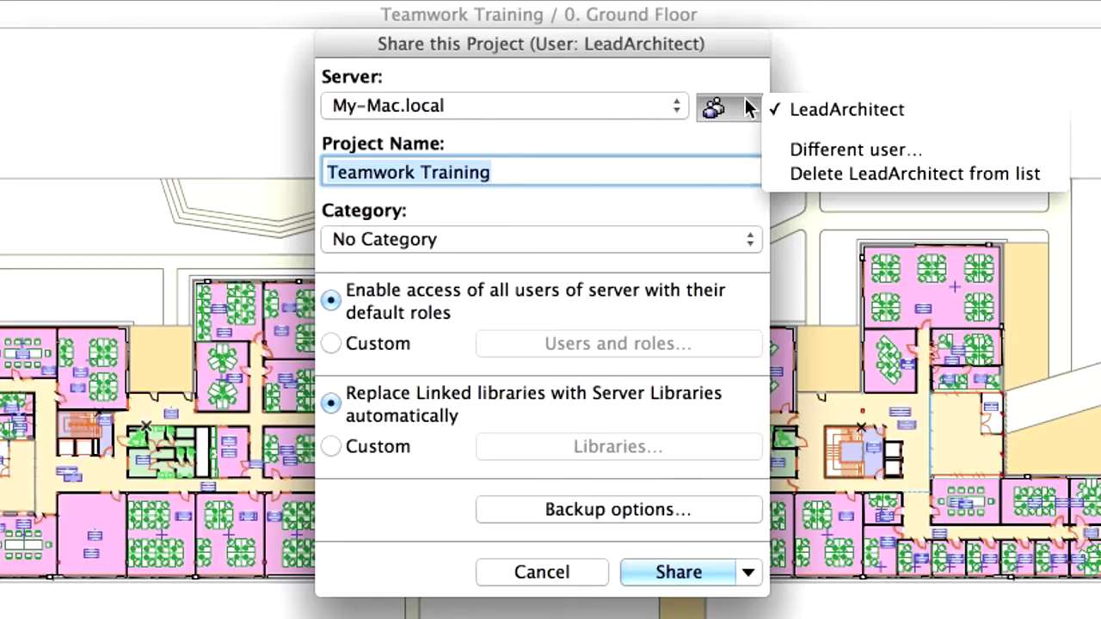
left_click(996, 112)
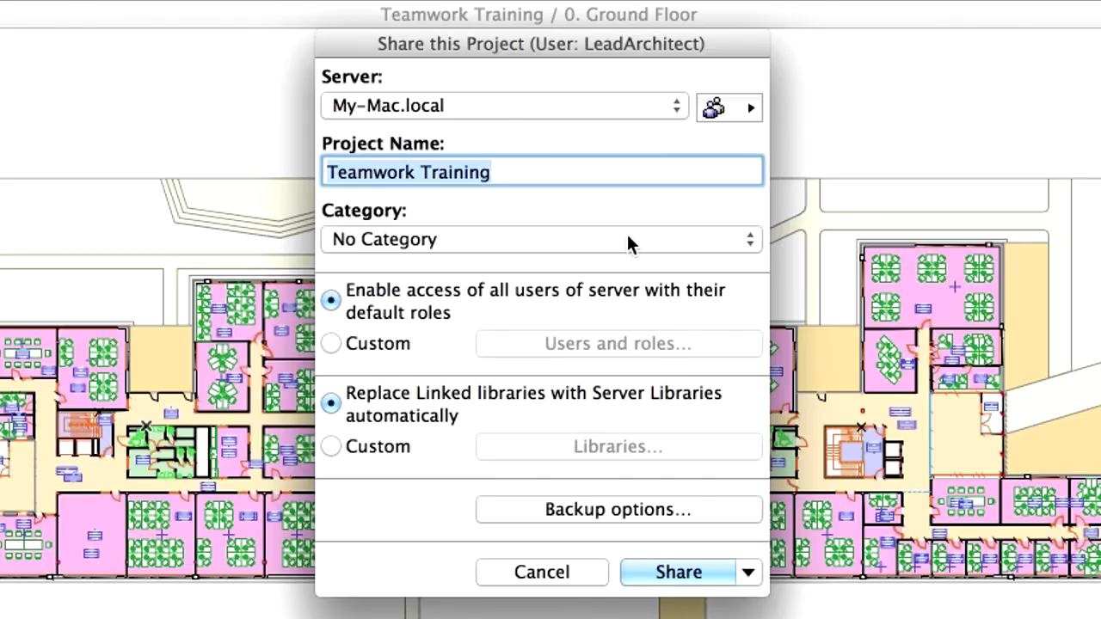
Keep the shared project's category as No Category and its name as Teamwork Training
left_click(750, 243)
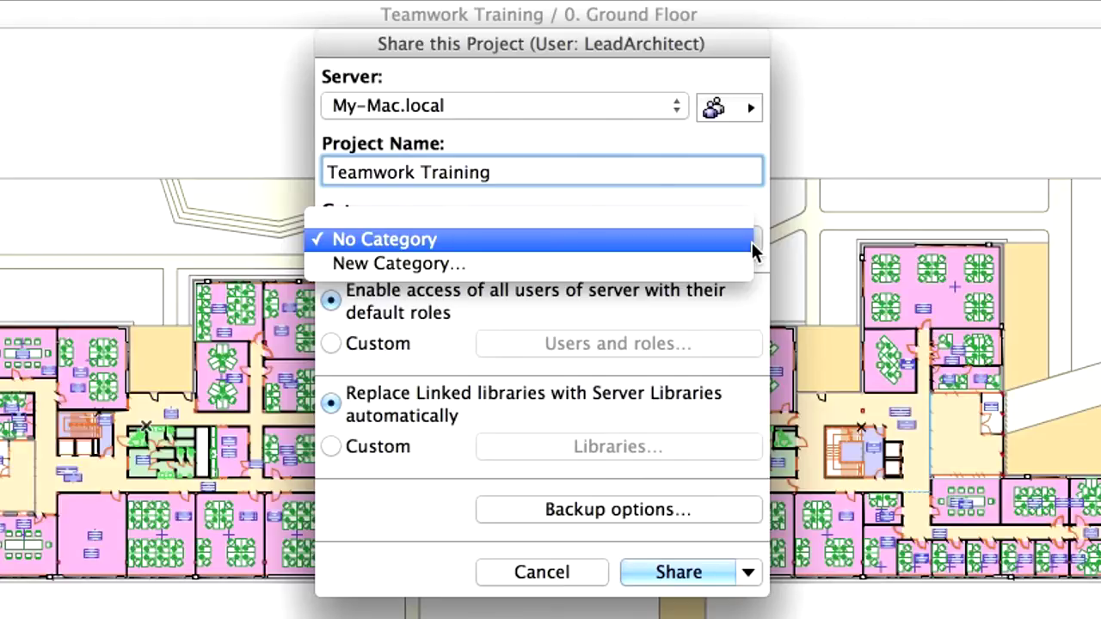
left_click(751, 240)
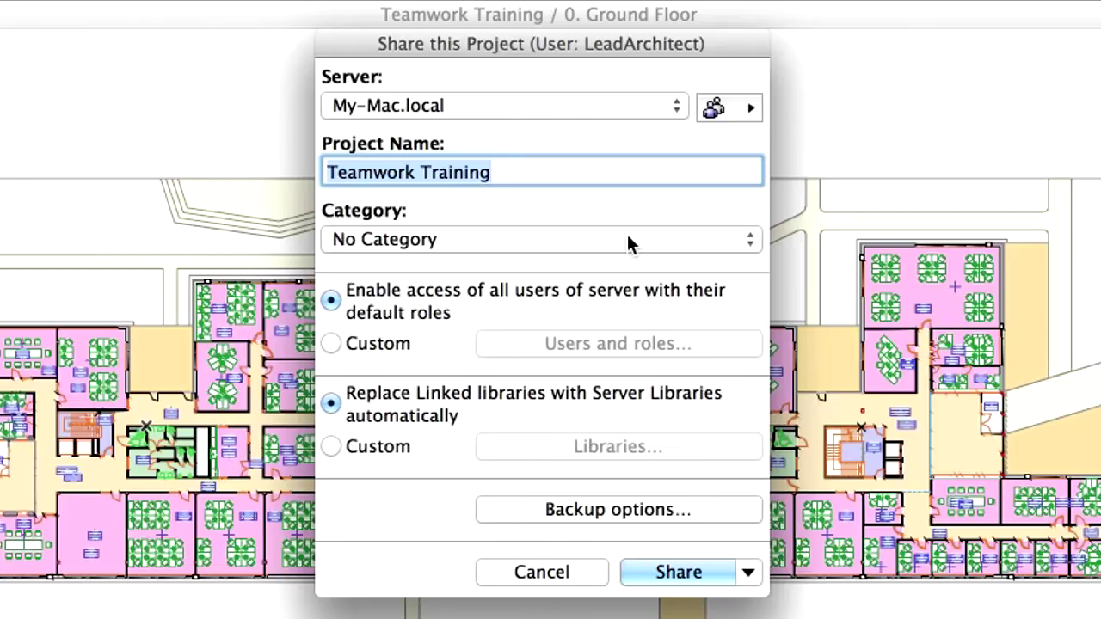
key("Right")
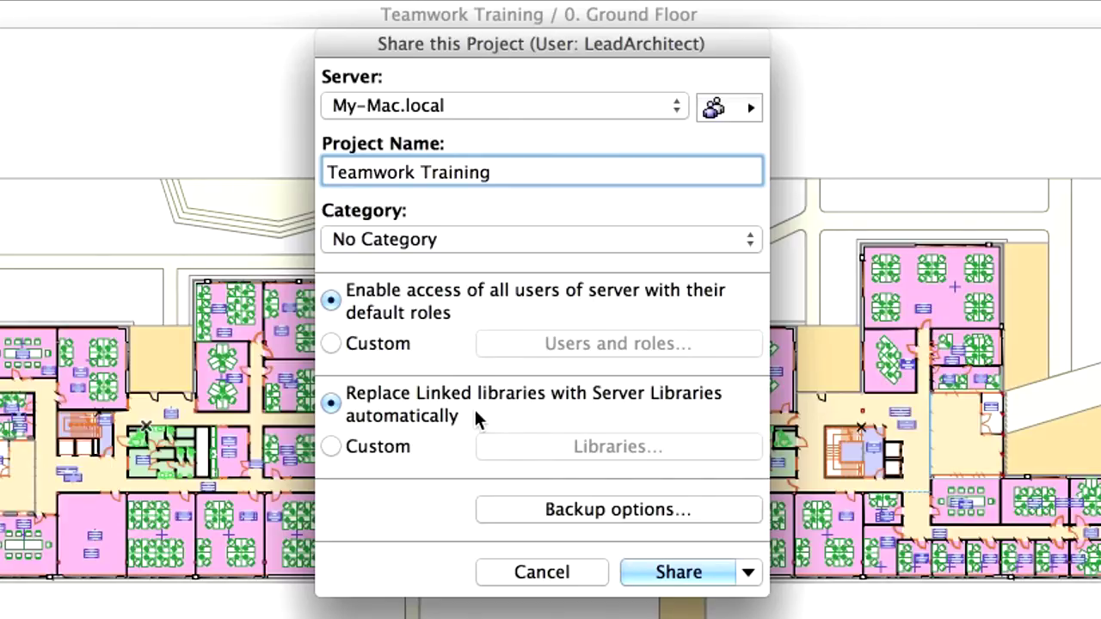
Check the project's backup schedule without changing it, and share the project to the server without joining
left_click(723, 511)
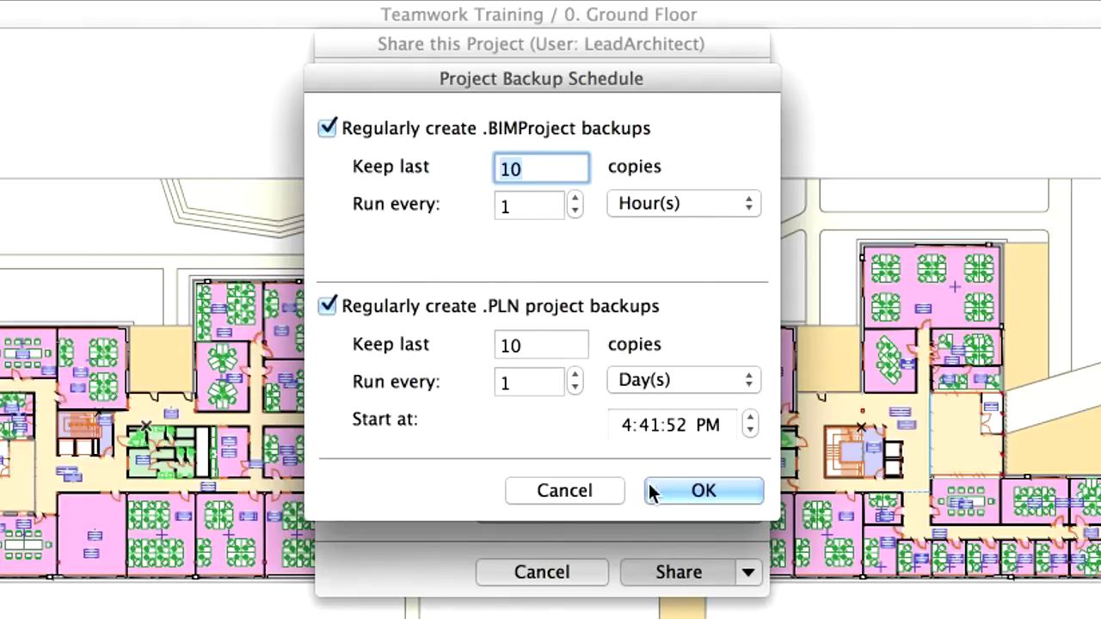
left_click(608, 488)
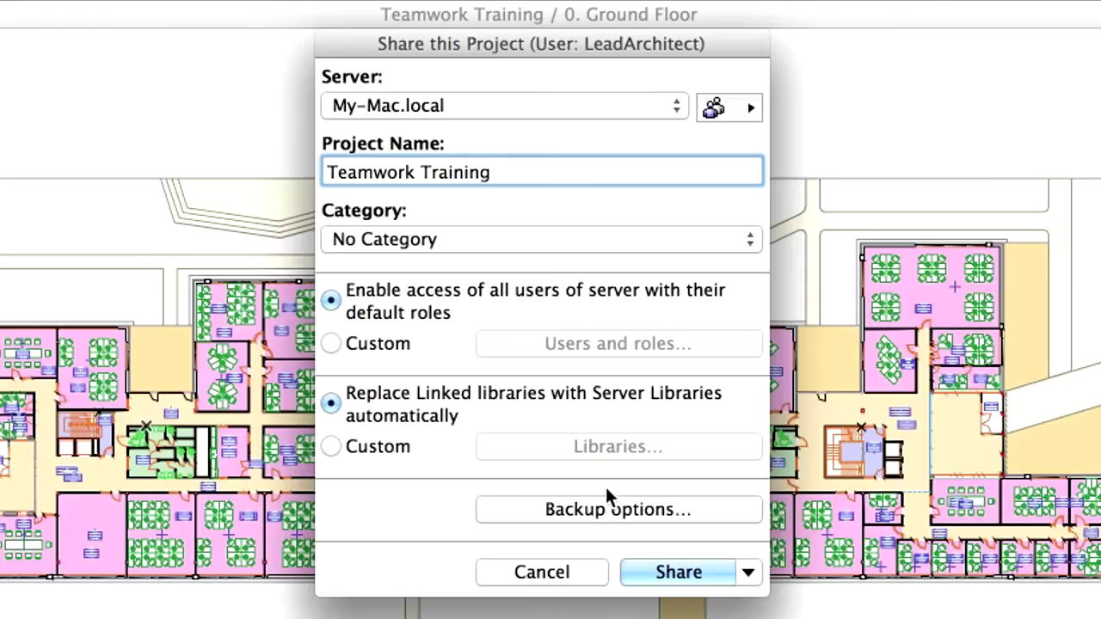
left_click(750, 574)
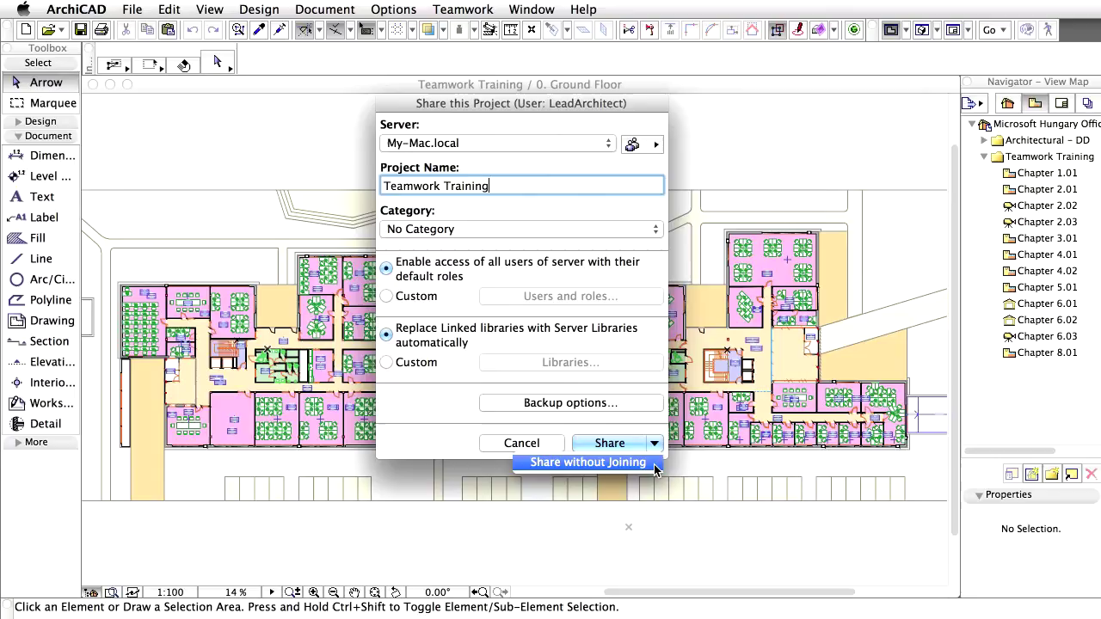
left_click(745, 605)
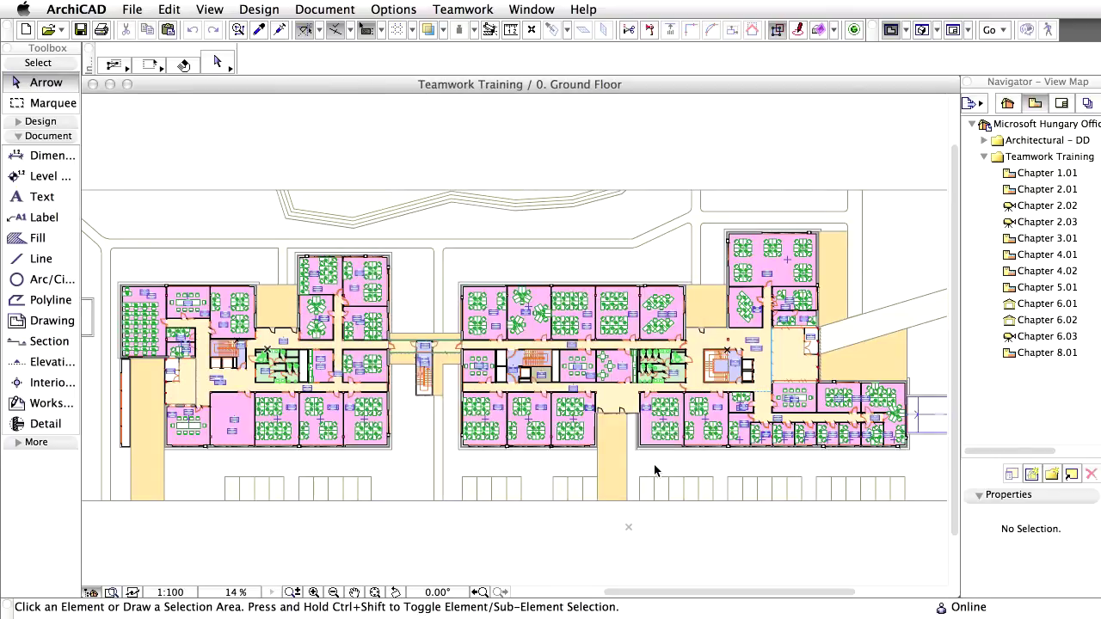
Close the Teamwork Training project in ArchiCAD
left_click(137, 10)
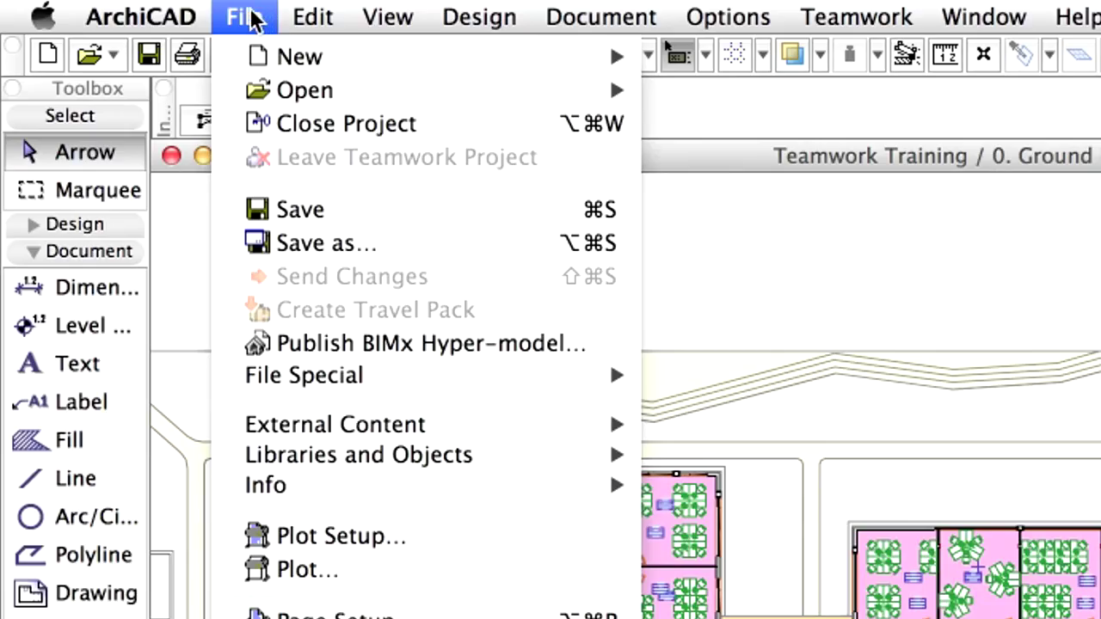
left_click(453, 124)
left_click(532, 402)
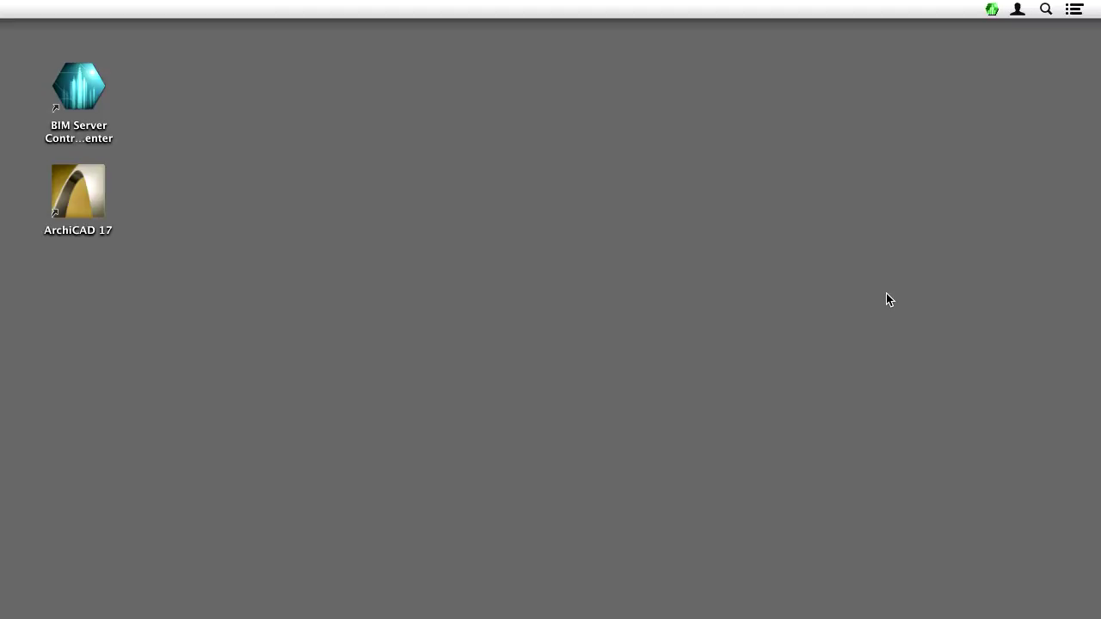
Switch to the Graphisoft BIM Server Control Center and open the Teamwork Training project's settings in the Server Manager
left_click(991, 9)
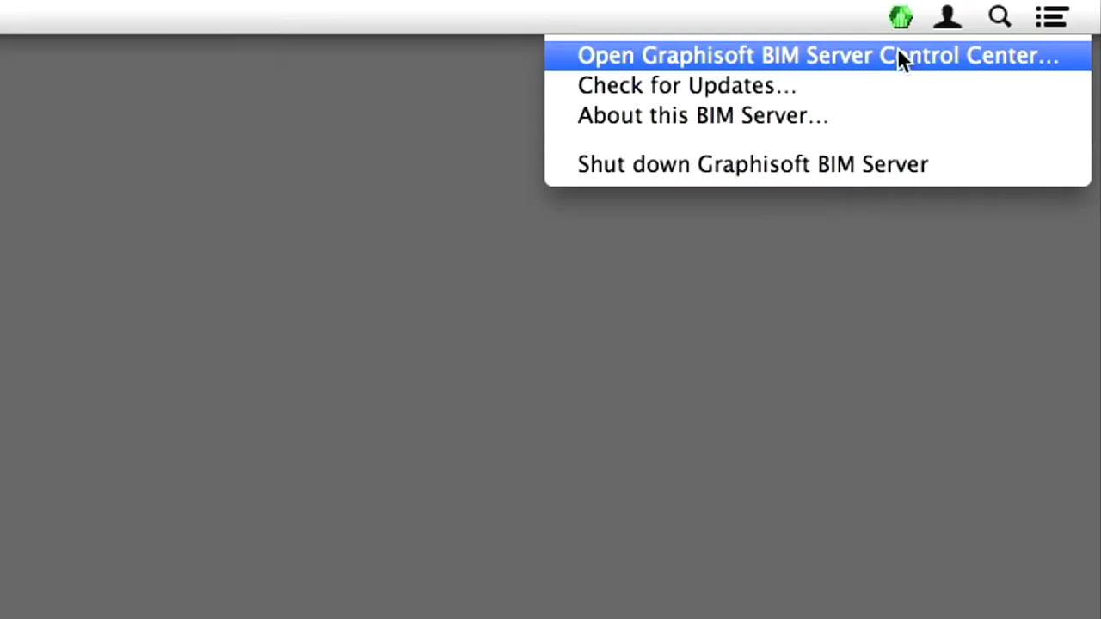
left_click(1071, 57)
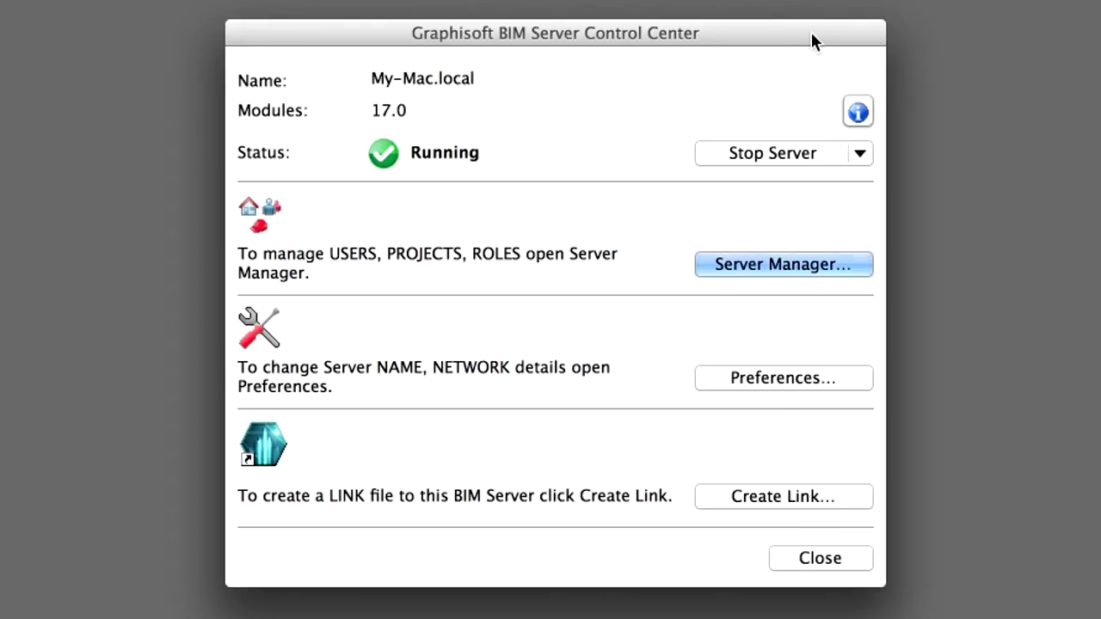
left_click(864, 264)
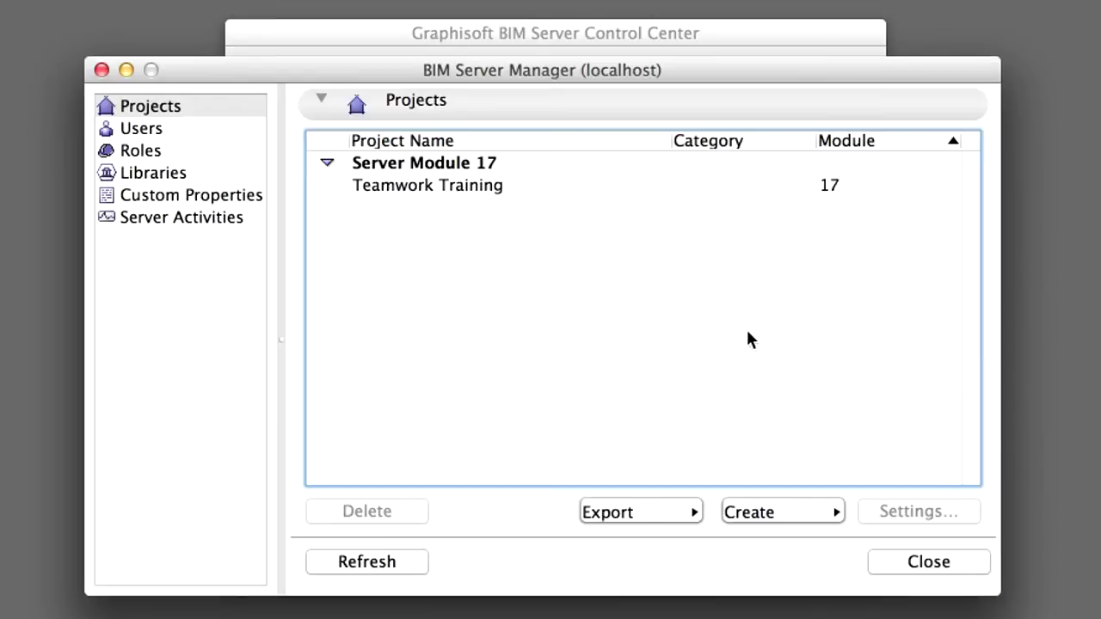
left_click(604, 187)
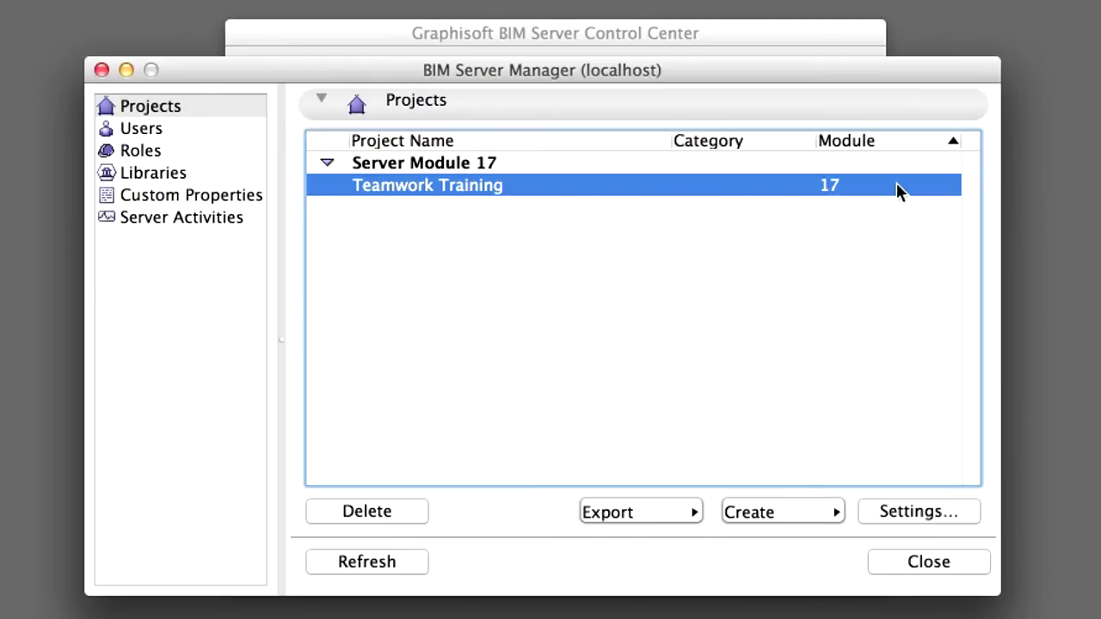
left_click(970, 512)
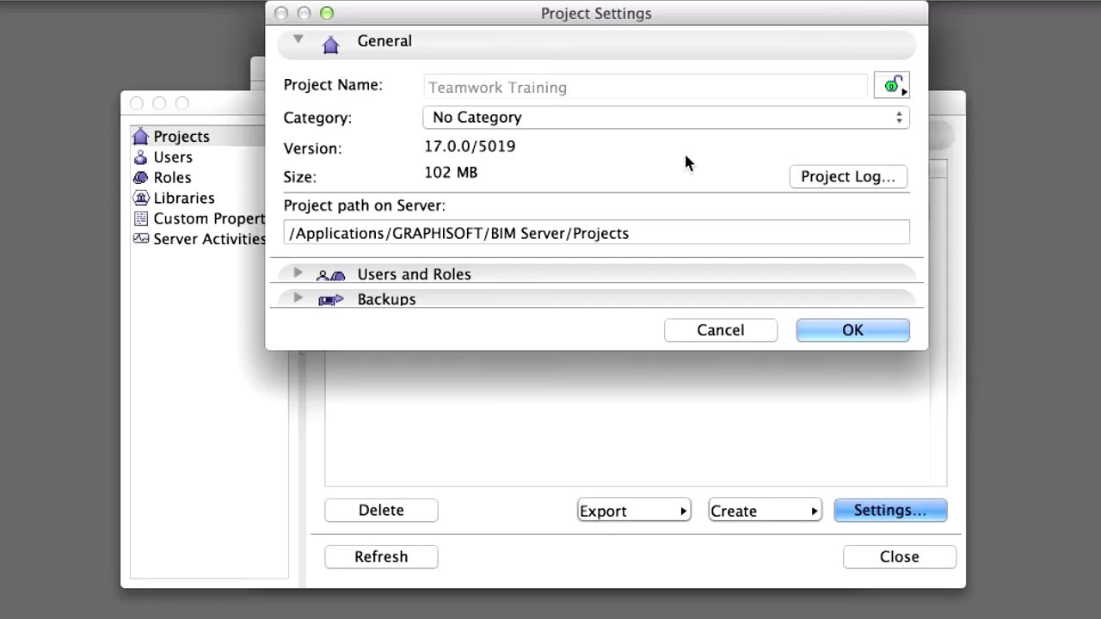
Look at the project's lock options and review its Project Log
left_click(898, 83)
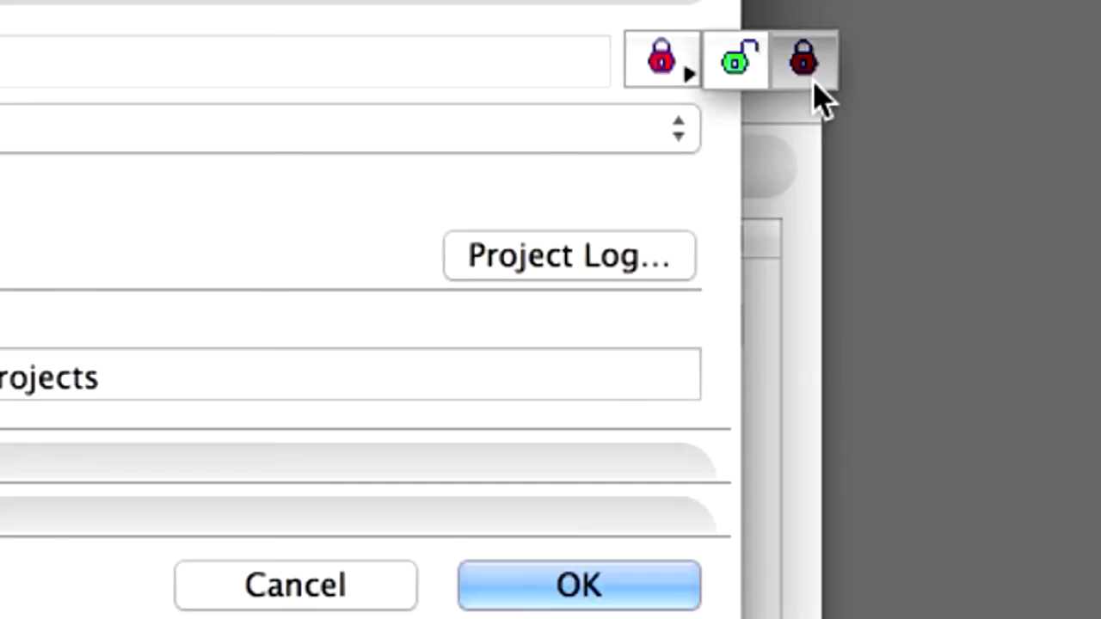
left_click(568, 255)
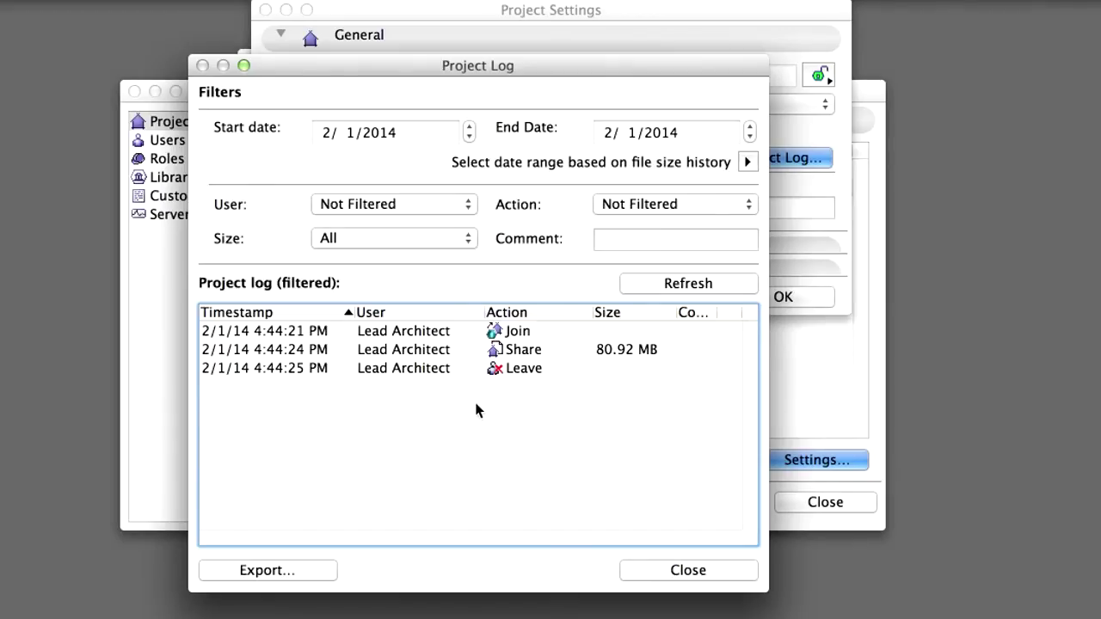
left_click(740, 580)
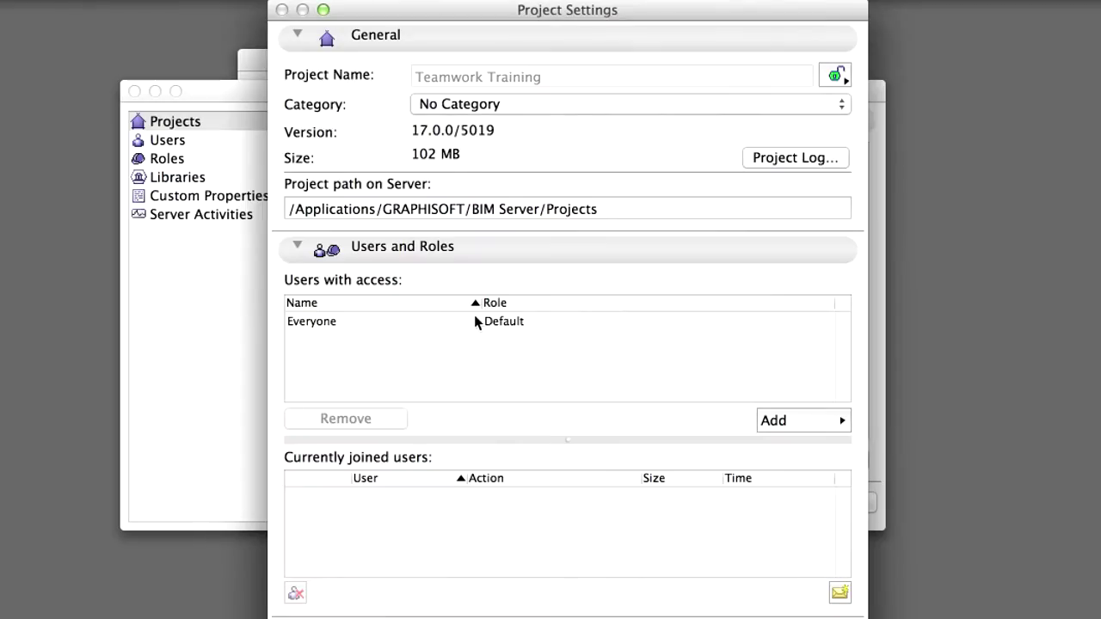
Review the roles available for Everyone, keeping Default, and the users that can be given access to the project
left_click(472, 321)
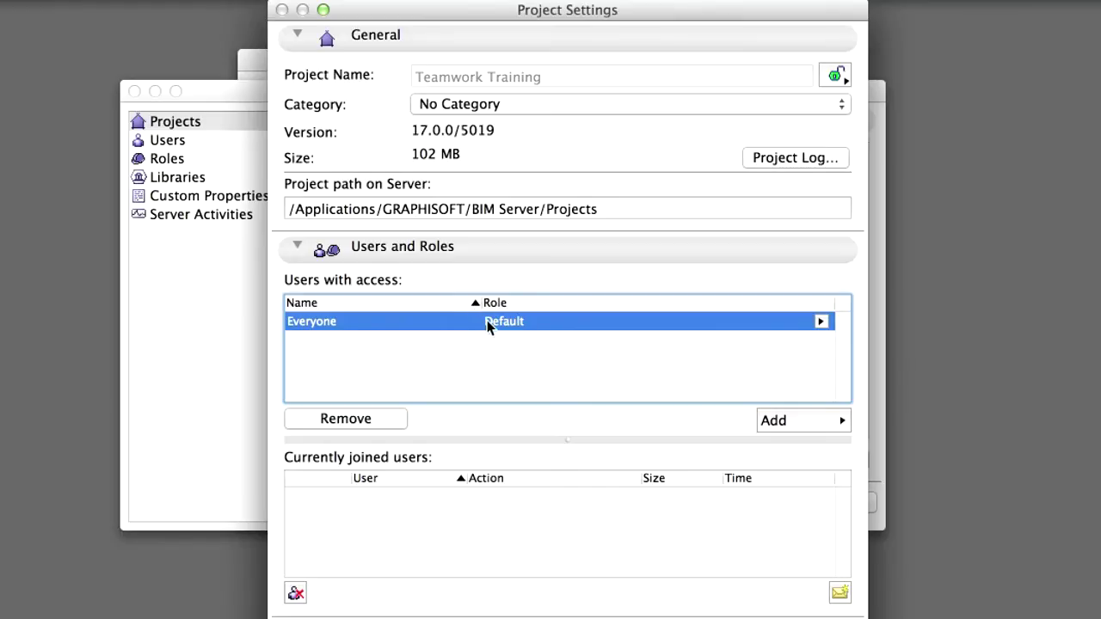
left_click(820, 321)
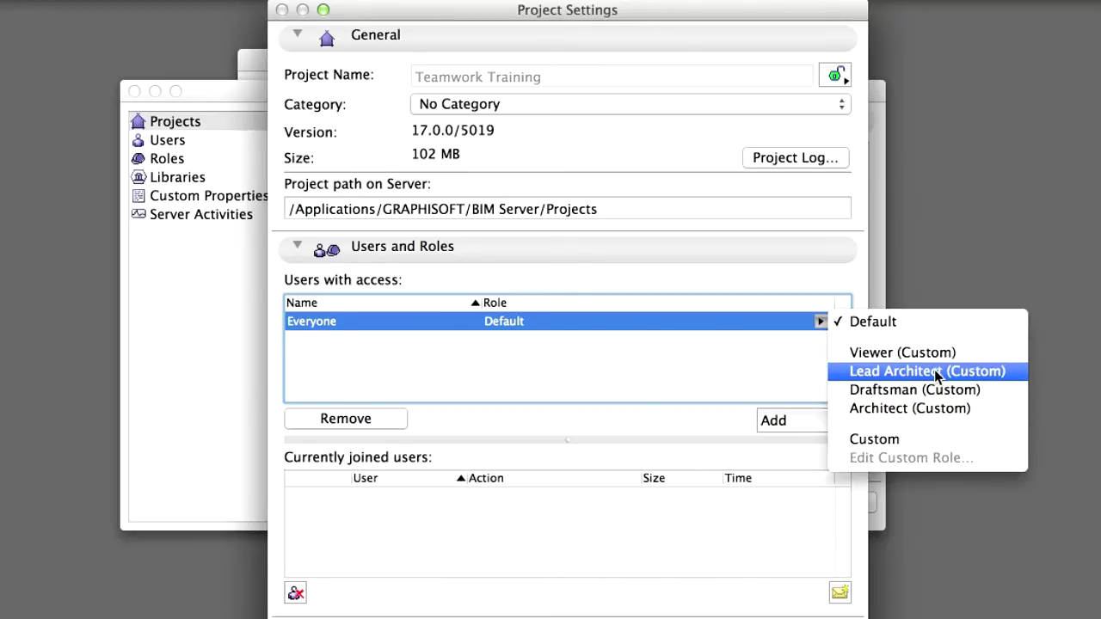
left_click(905, 324)
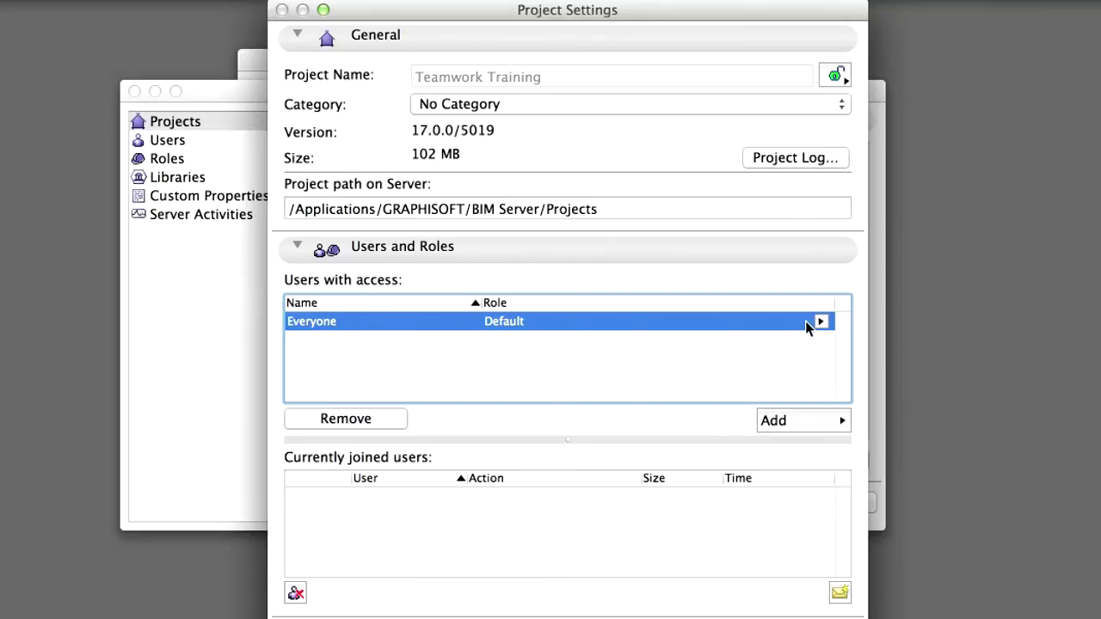
left_click(845, 421)
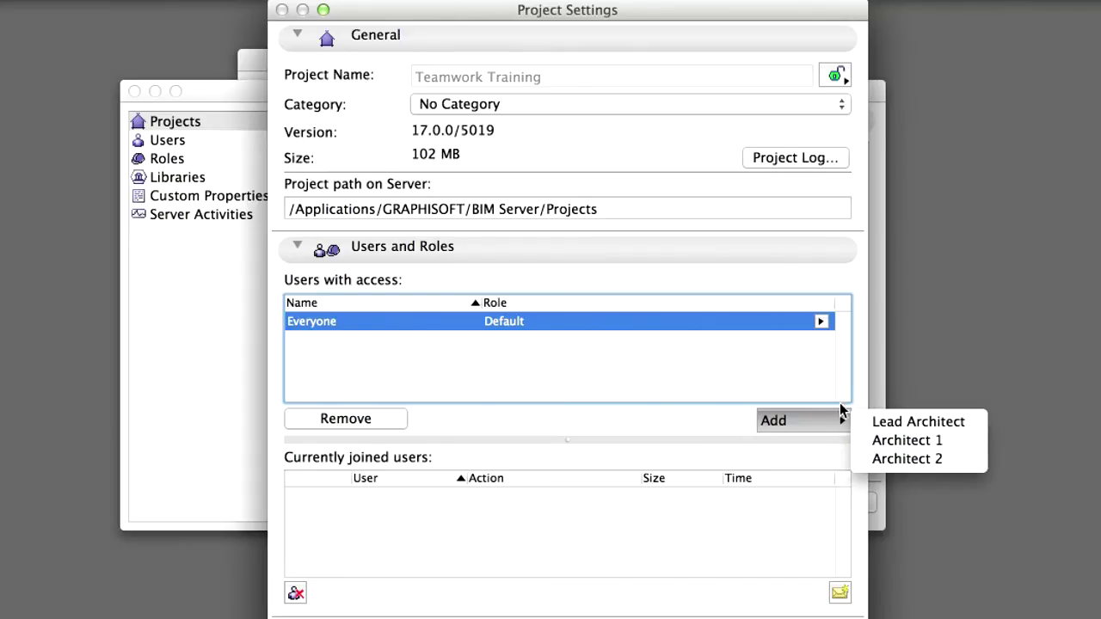
left_click(838, 422)
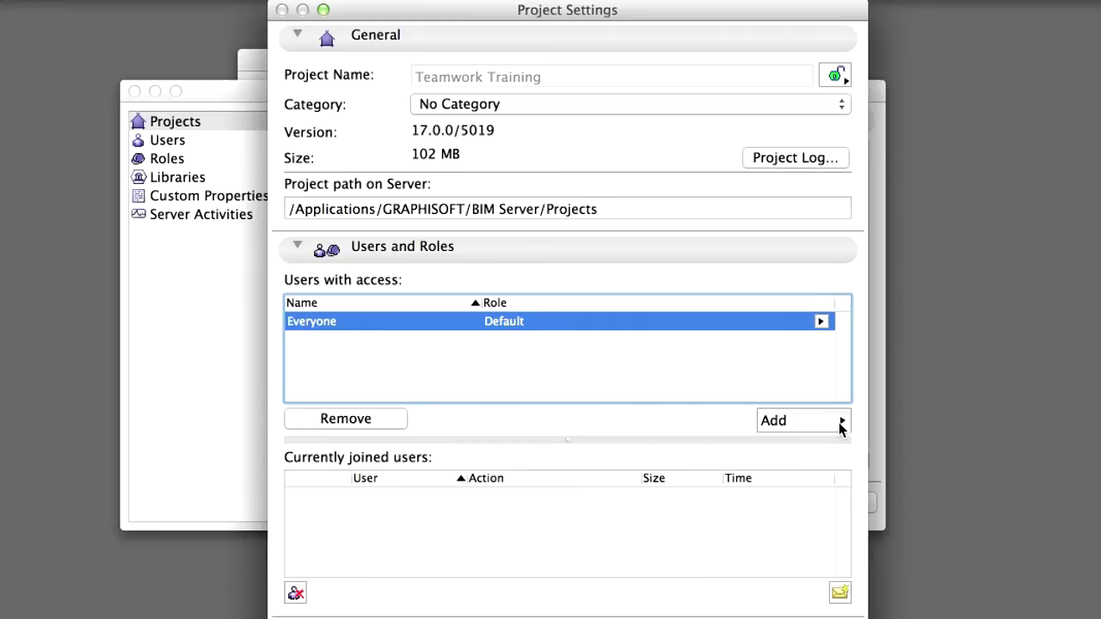
Collapse the General and Users and Roles sections and show the project's Backups section
left_click(571, 46)
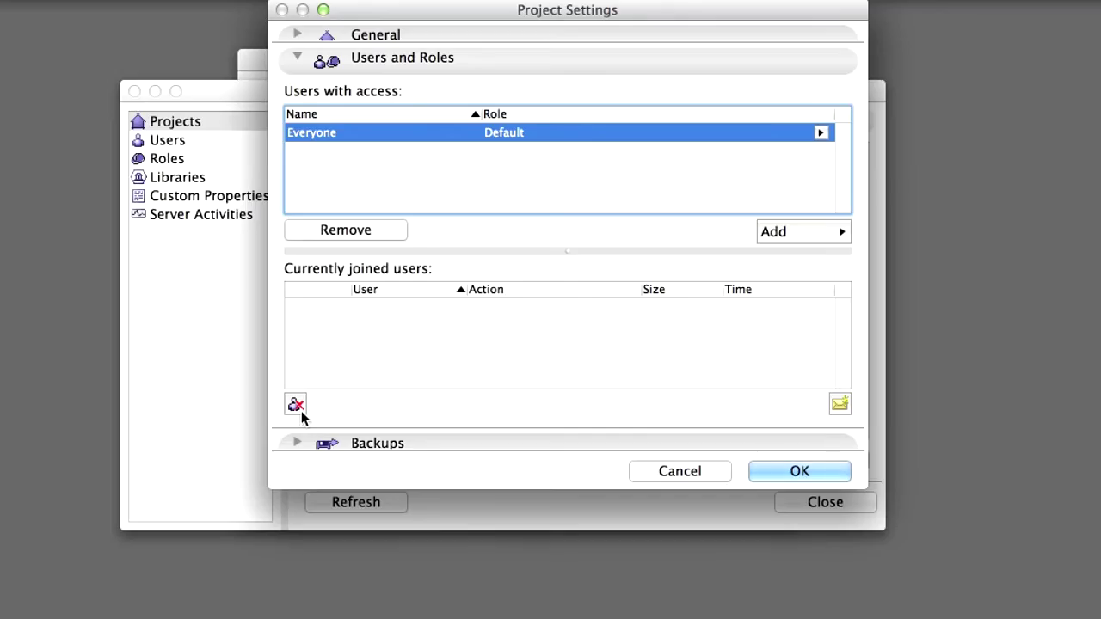
left_click(375, 62)
left_click(377, 80)
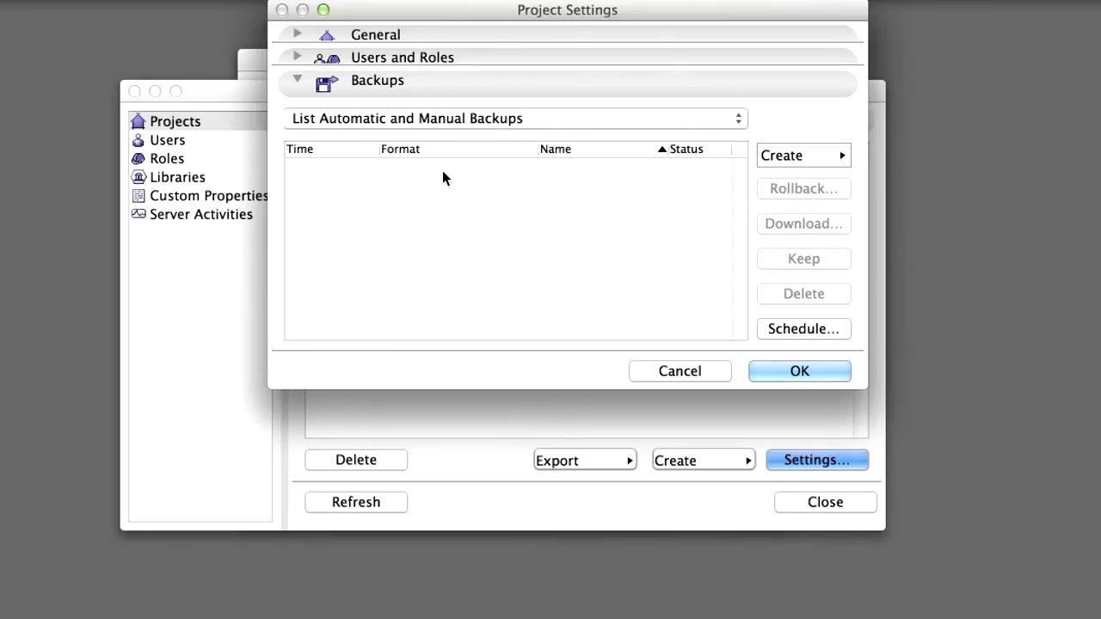
Cancel the Project Settings dialog and look at the options for creating projects on the server
left_click(710, 376)
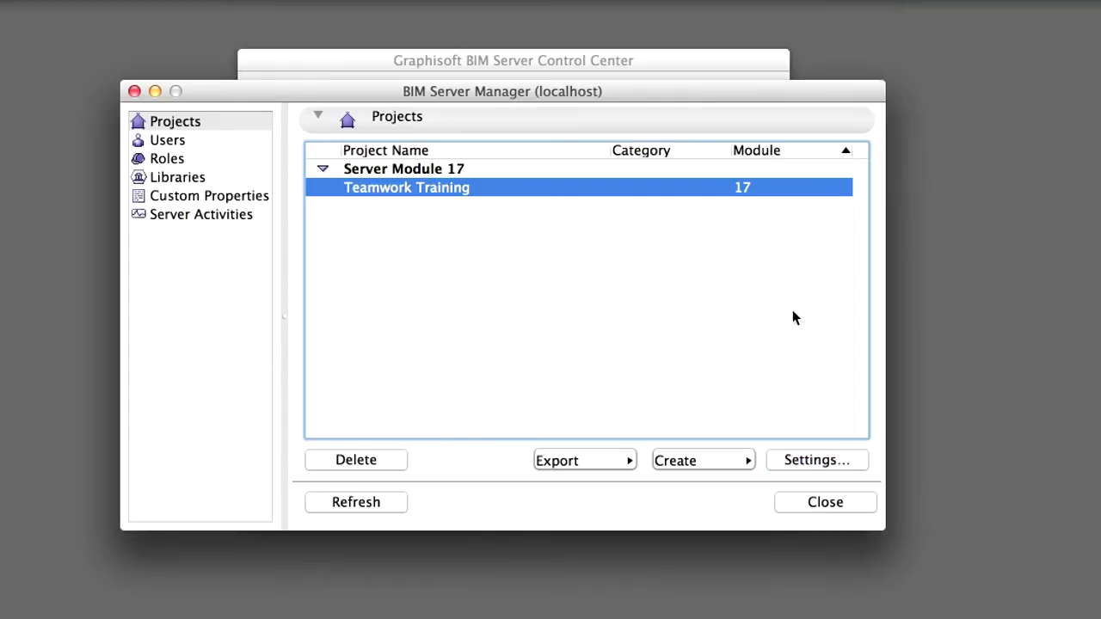
left_click(748, 460)
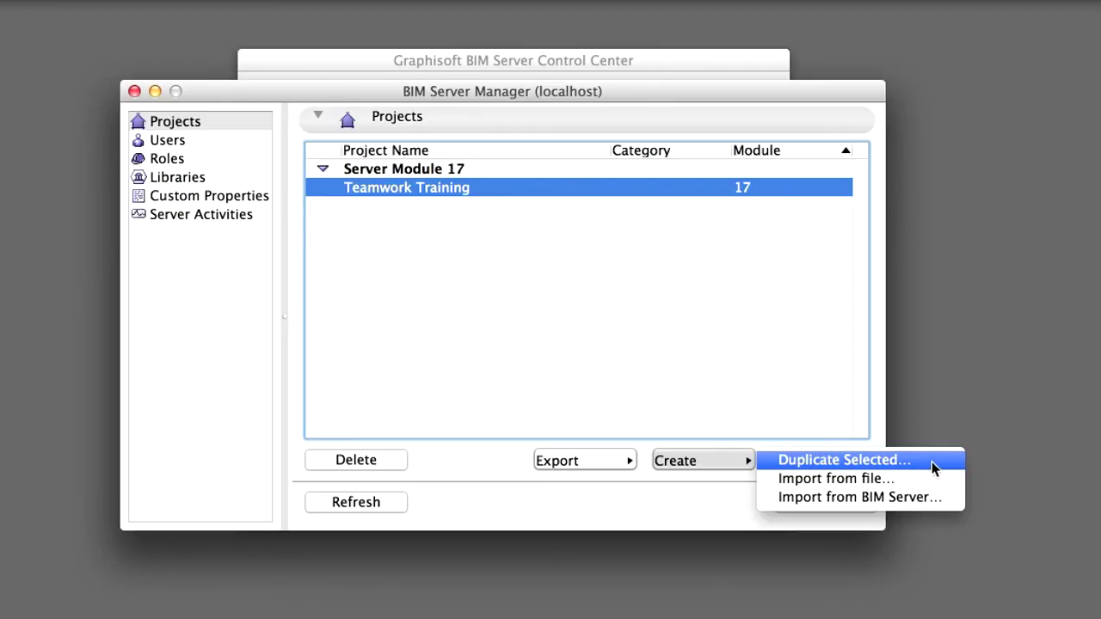
left_click(718, 380)
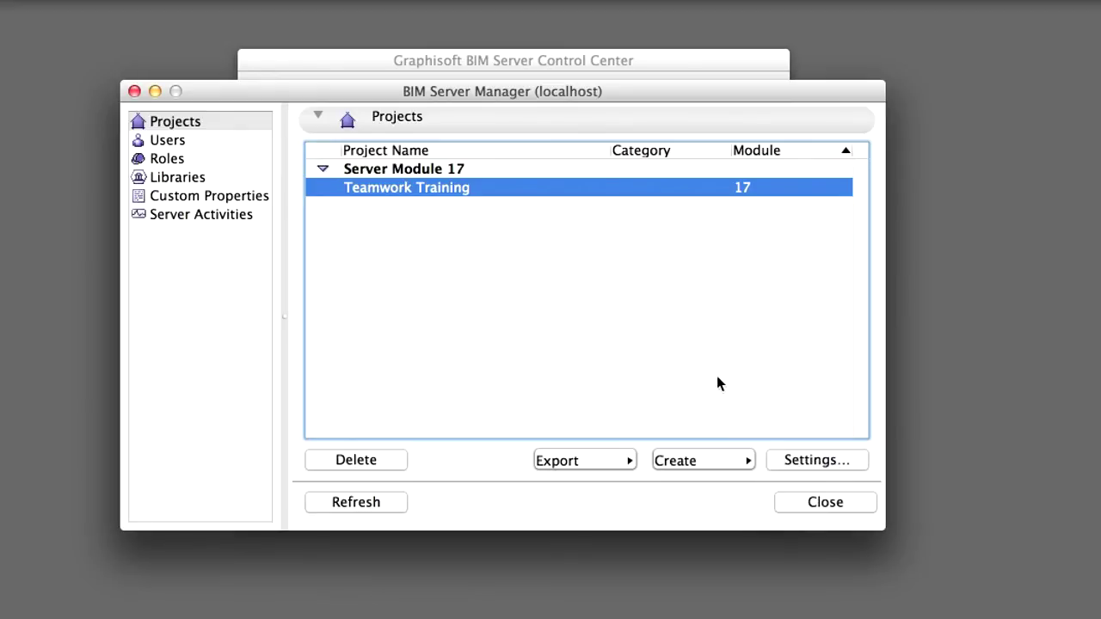
Review the server's Libraries list and its Custom Properties for users and project categories
left_click(196, 178)
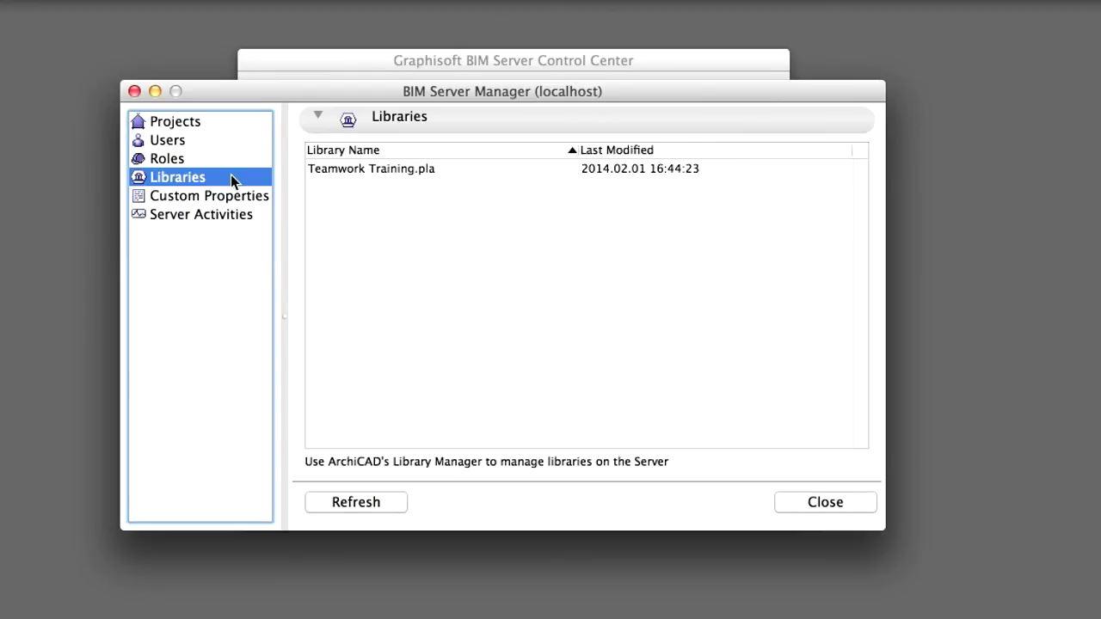
left_click(240, 201)
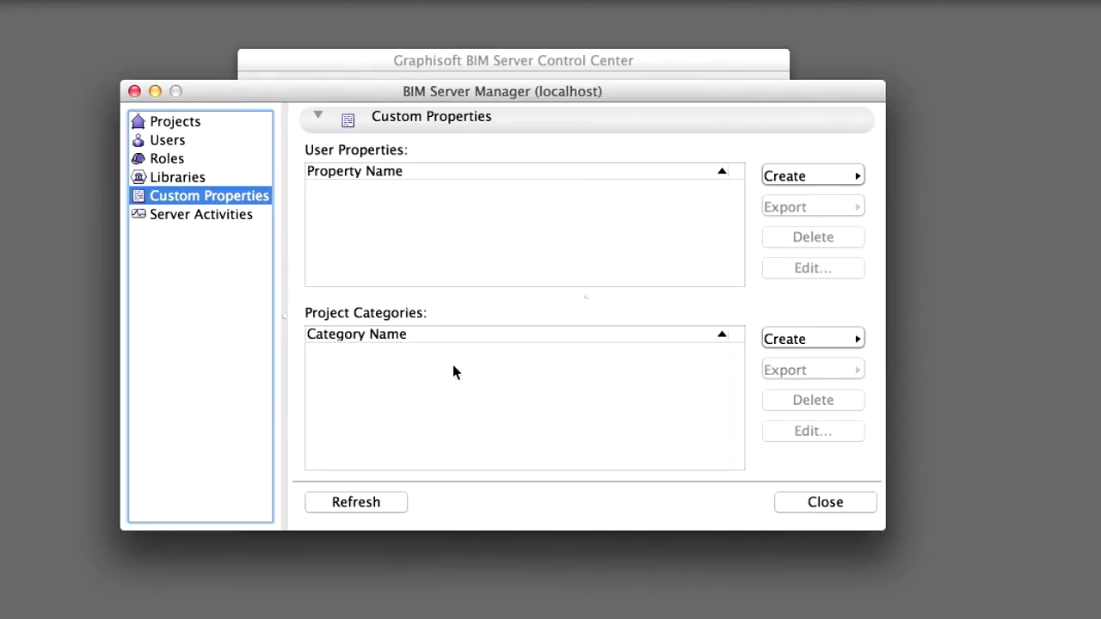
Show the Server Activities and widen the User and Project columns of the server actions list so their entries are readable
left_click(239, 221)
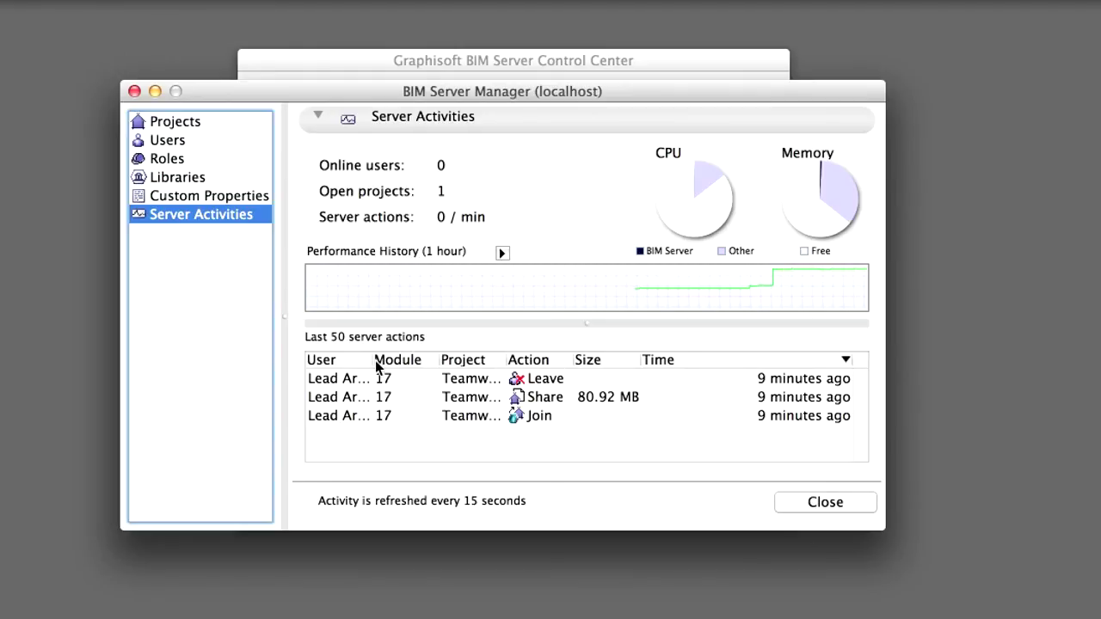
left_click_drag(372, 361, 412, 360)
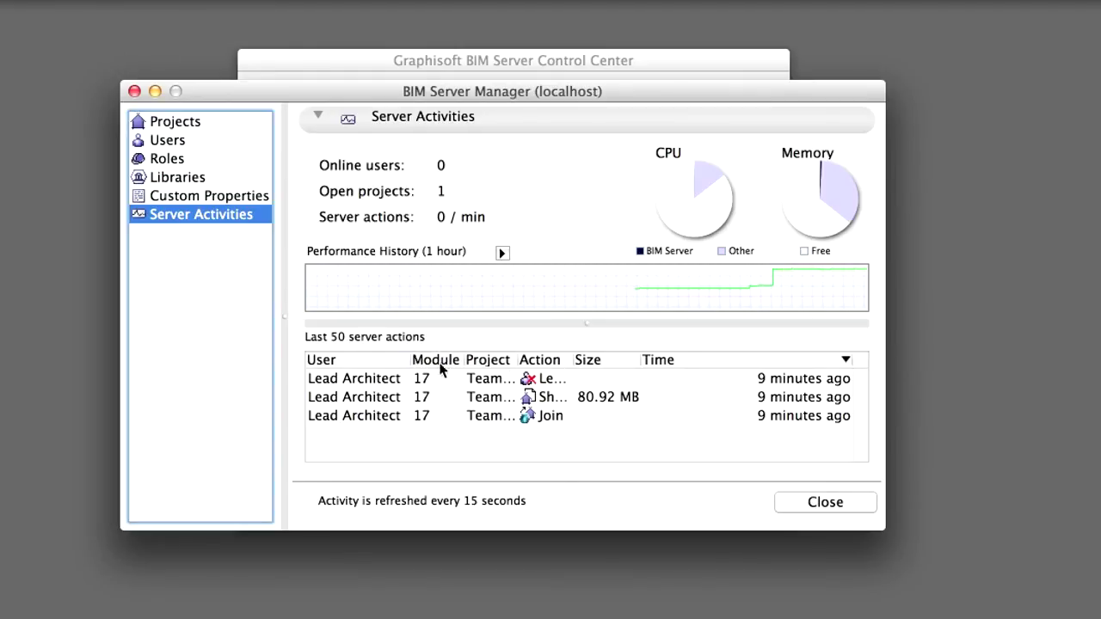
left_click_drag(516, 360, 678, 360)
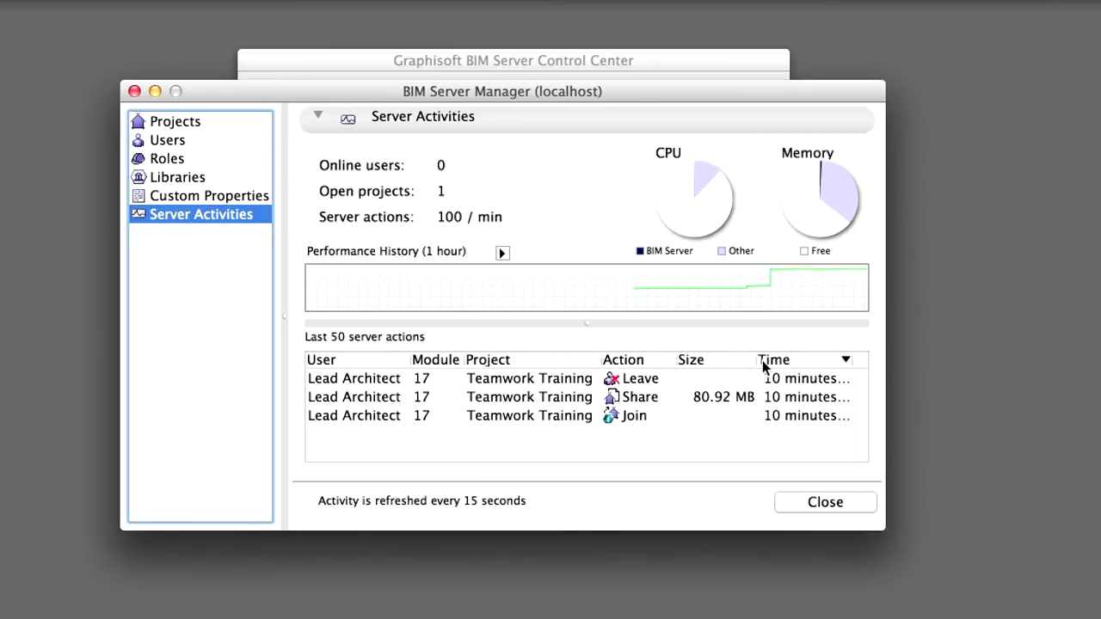
mouse_move(753, 360)
left_mouse_down()
mouse_move(742, 359)
mouse_move(755, 360)
left_mouse_up()
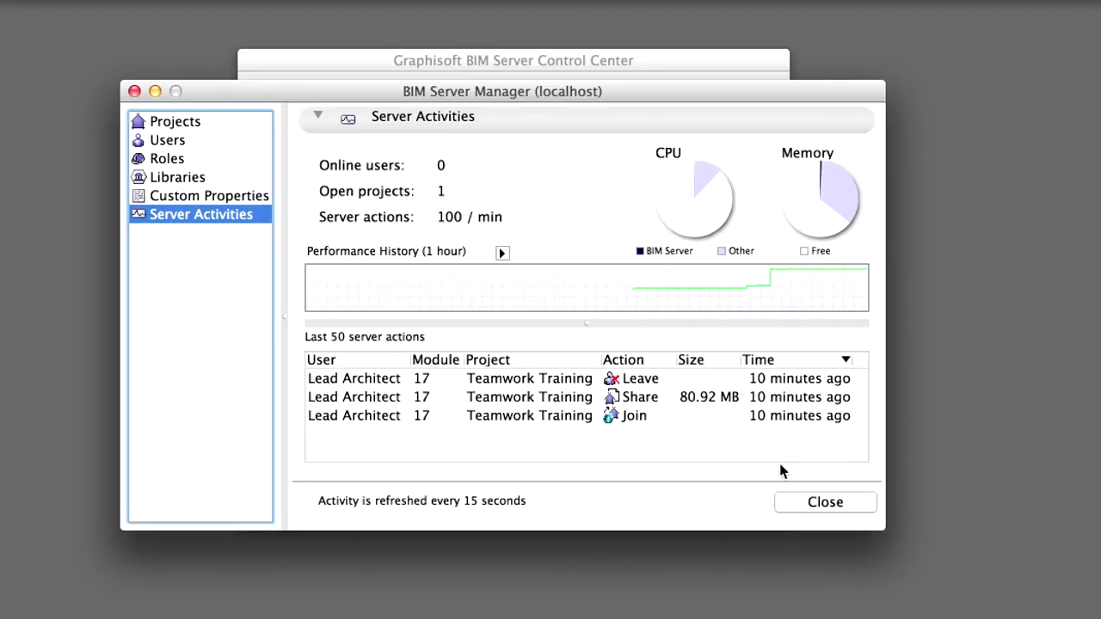
Add Storage, Server actions, Data transferred and Longest transaction to the Performance History graph, and close the BIM Server Manager
left_click(502, 253)
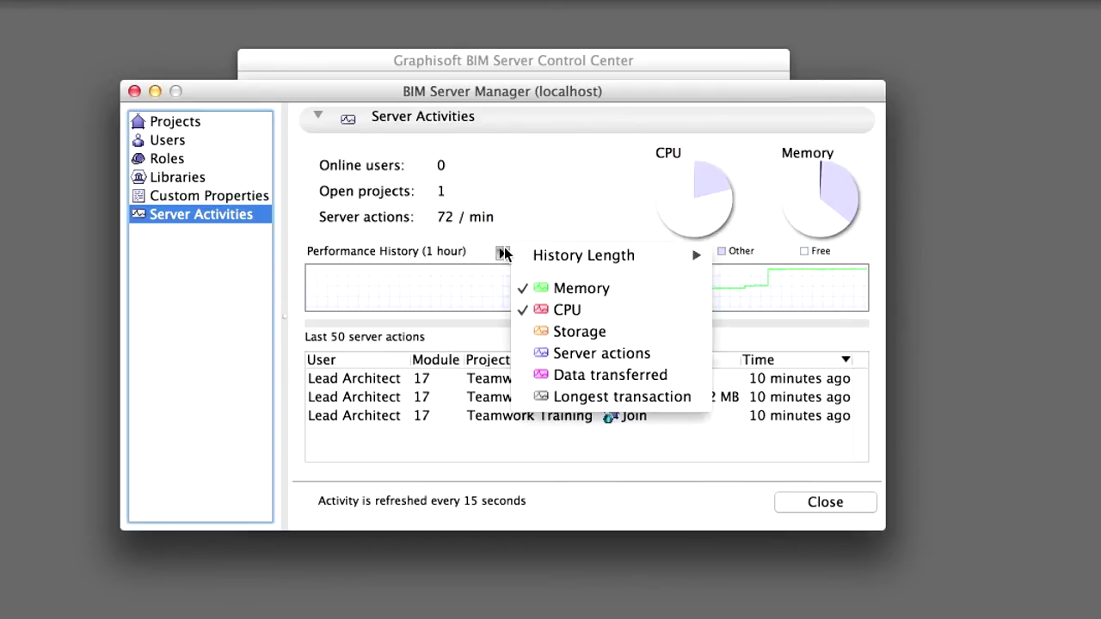
left_click(607, 331)
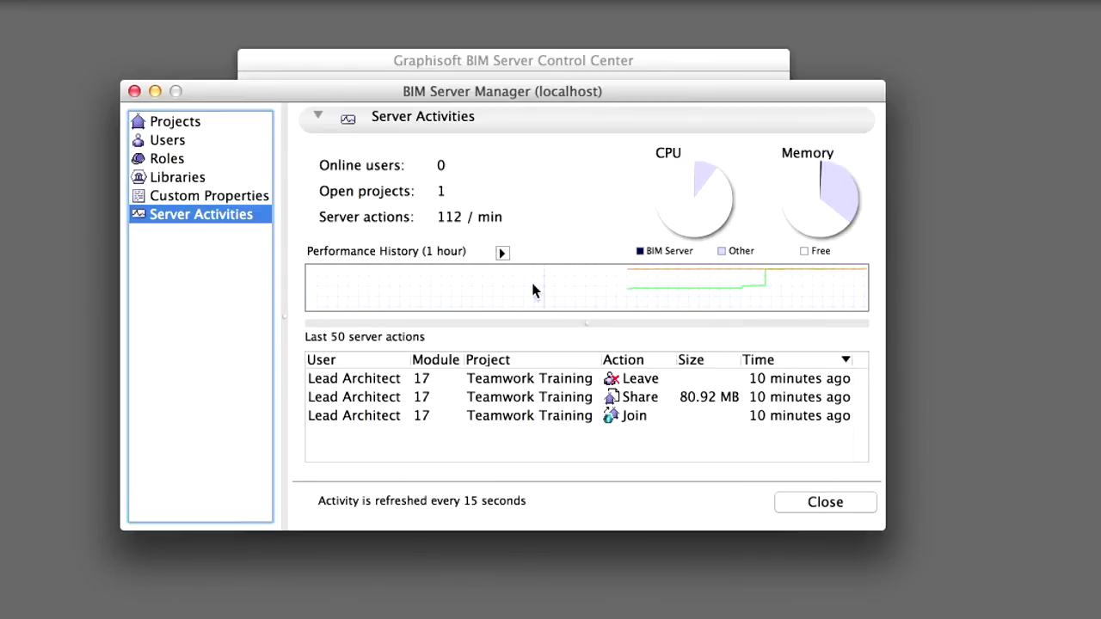
left_click(504, 255)
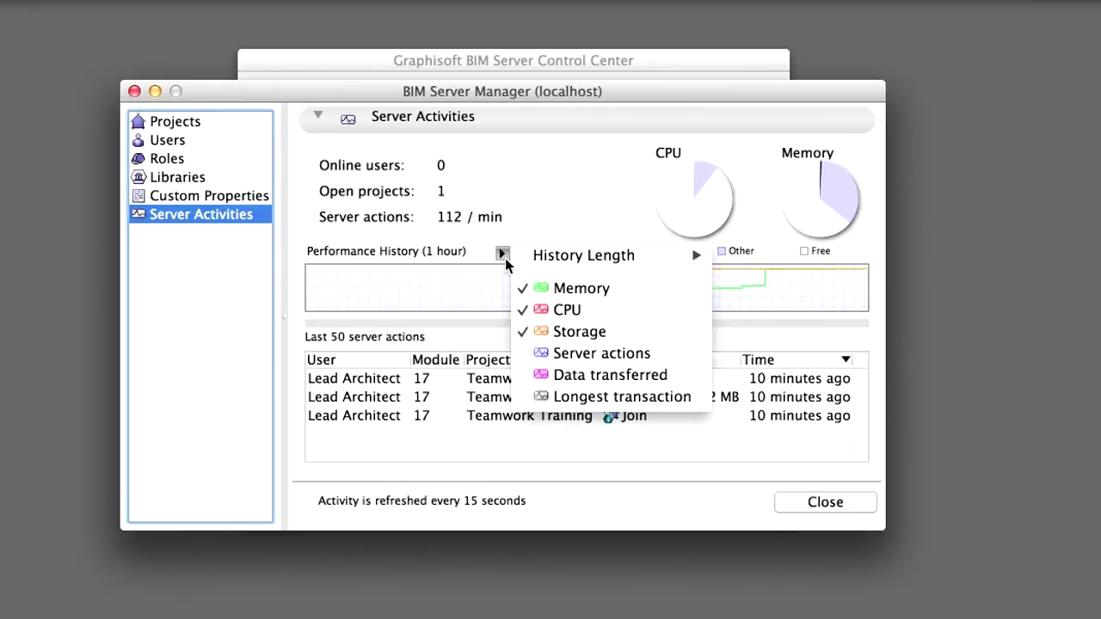
left_click(567, 354)
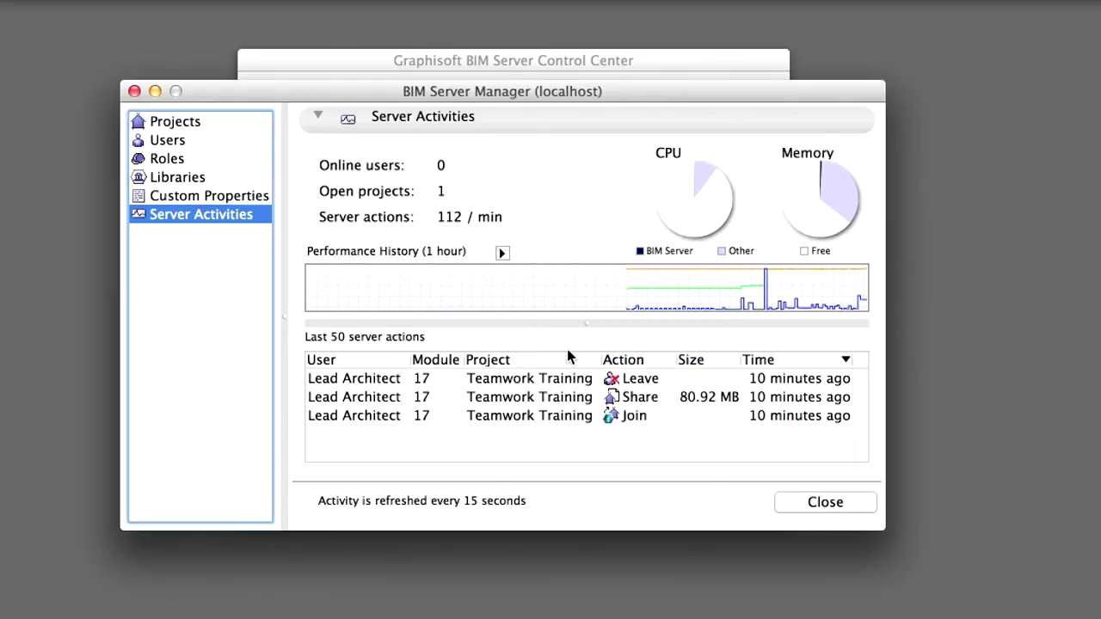
left_click(502, 253)
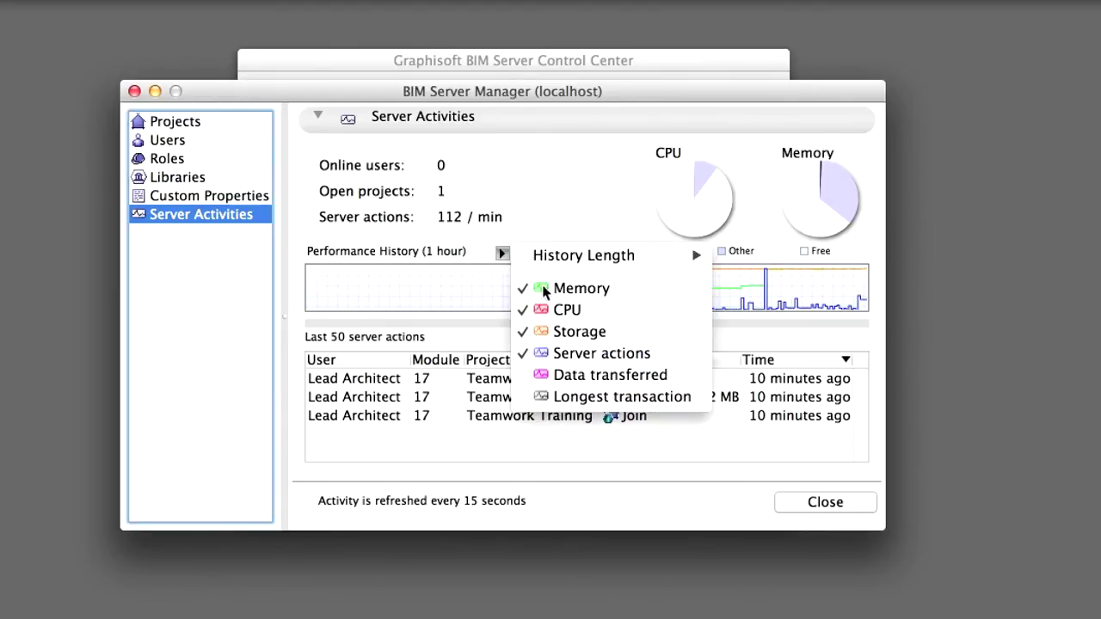
left_click(572, 373)
left_click(502, 253)
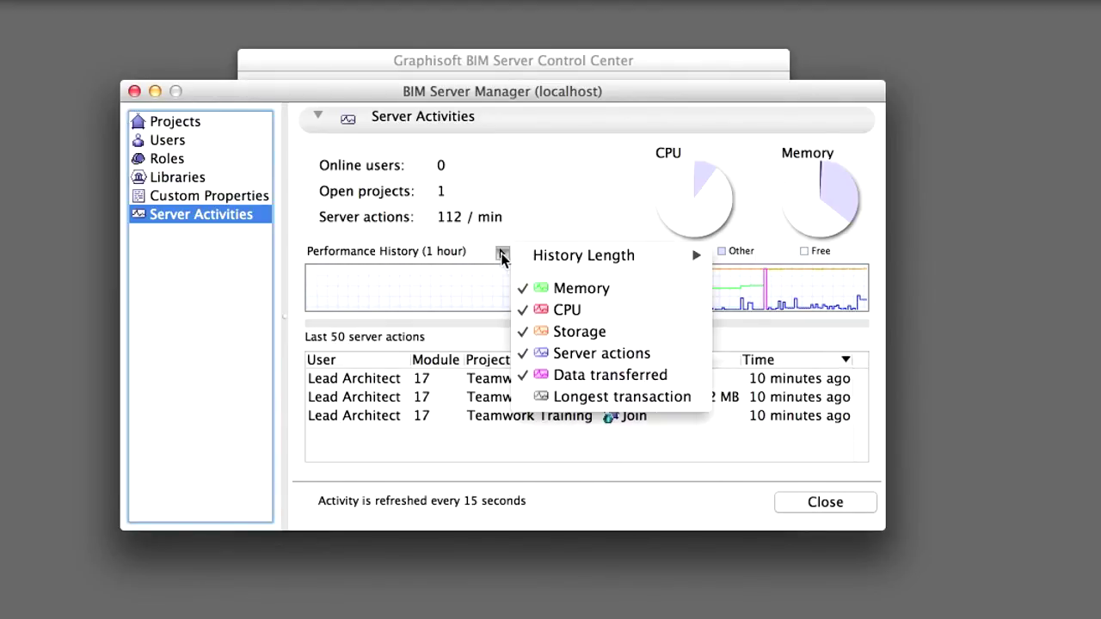
left_click(601, 396)
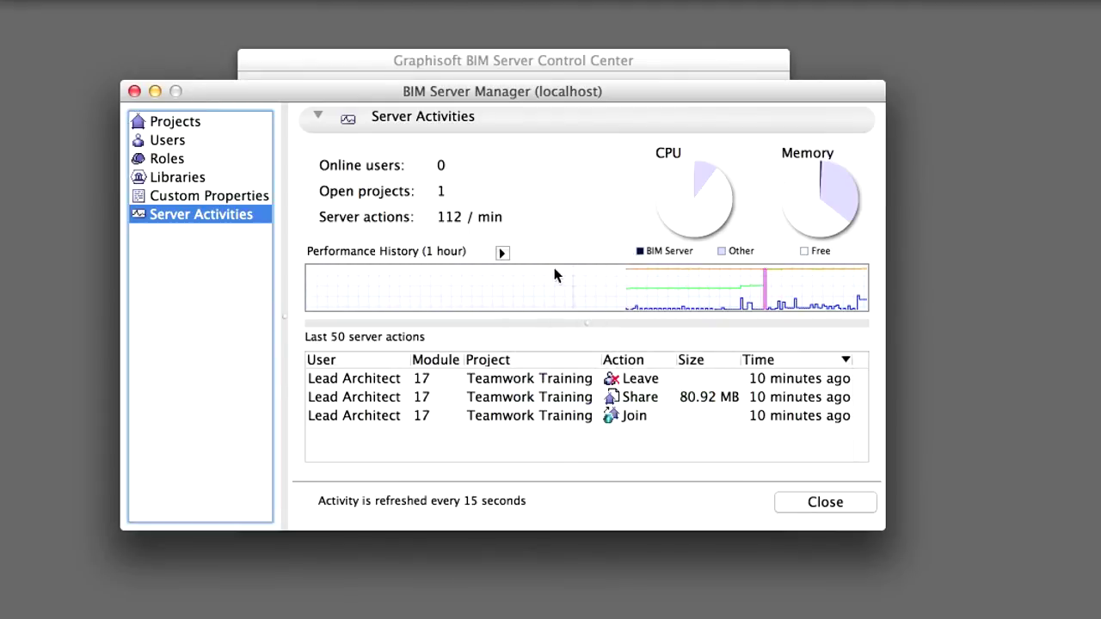
left_click(851, 506)
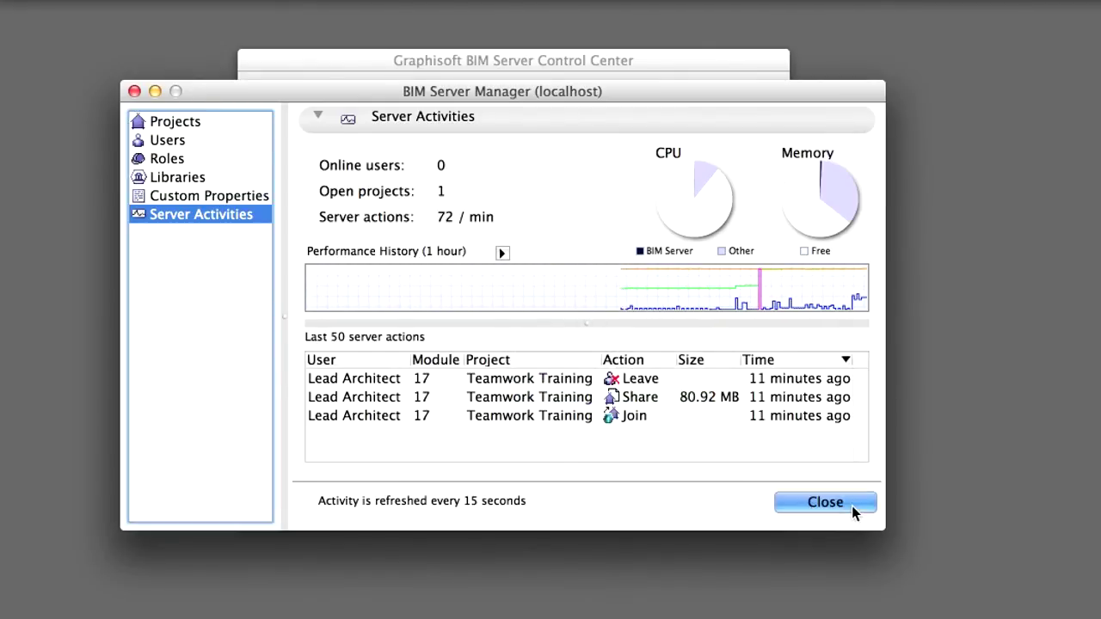